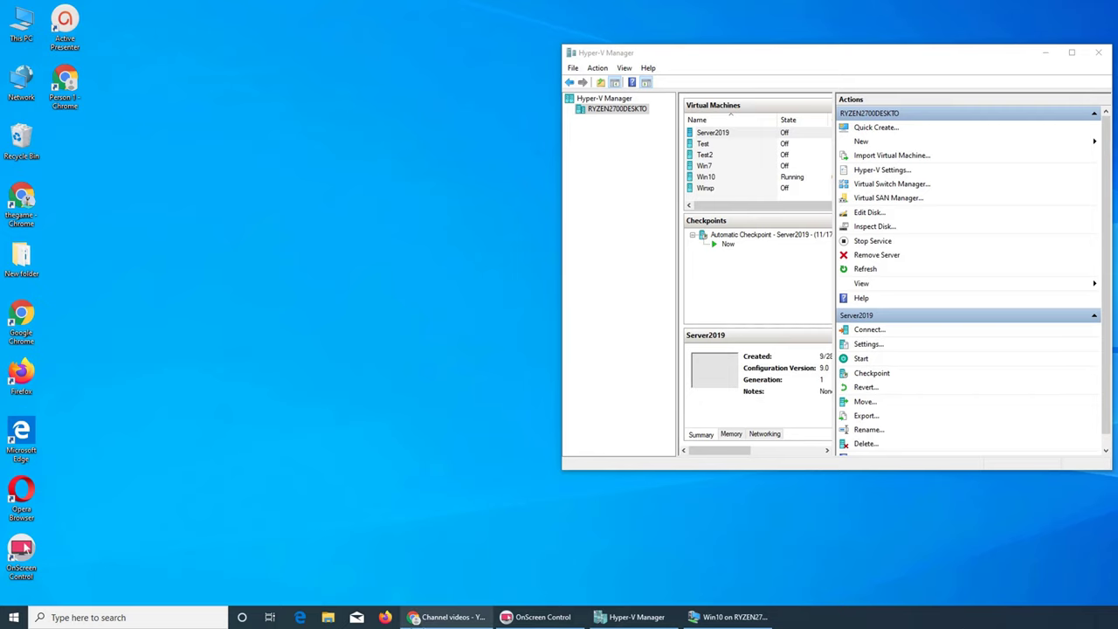
# - Minimize the YouTube Studio browser and bring up the Win10 virtual machine connection window
pyautogui.click(447, 616)
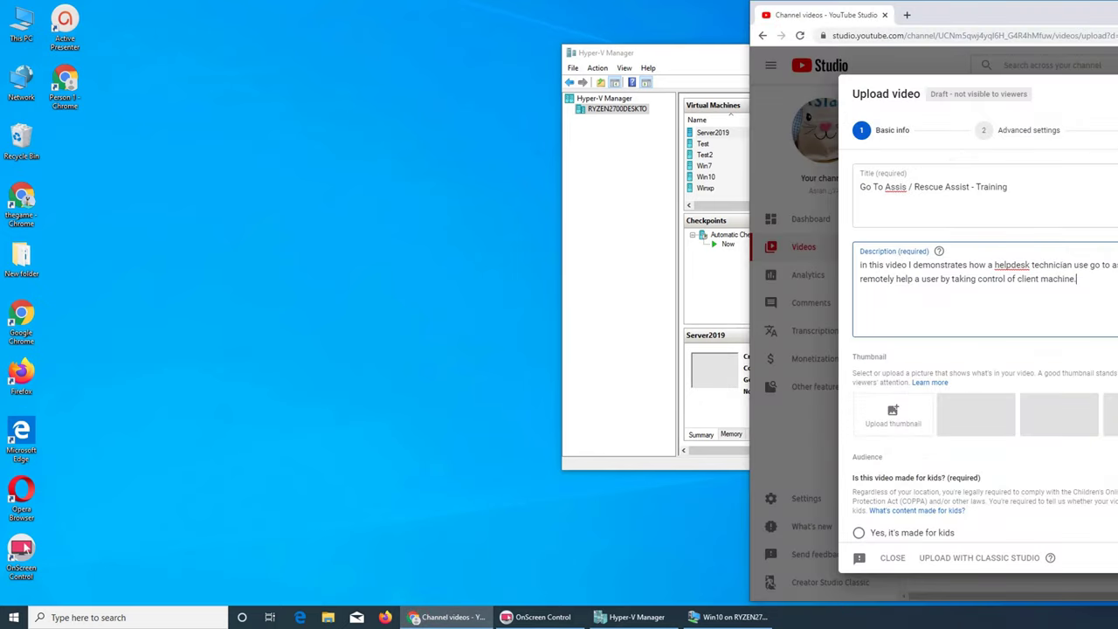
pyautogui.click(447, 616)
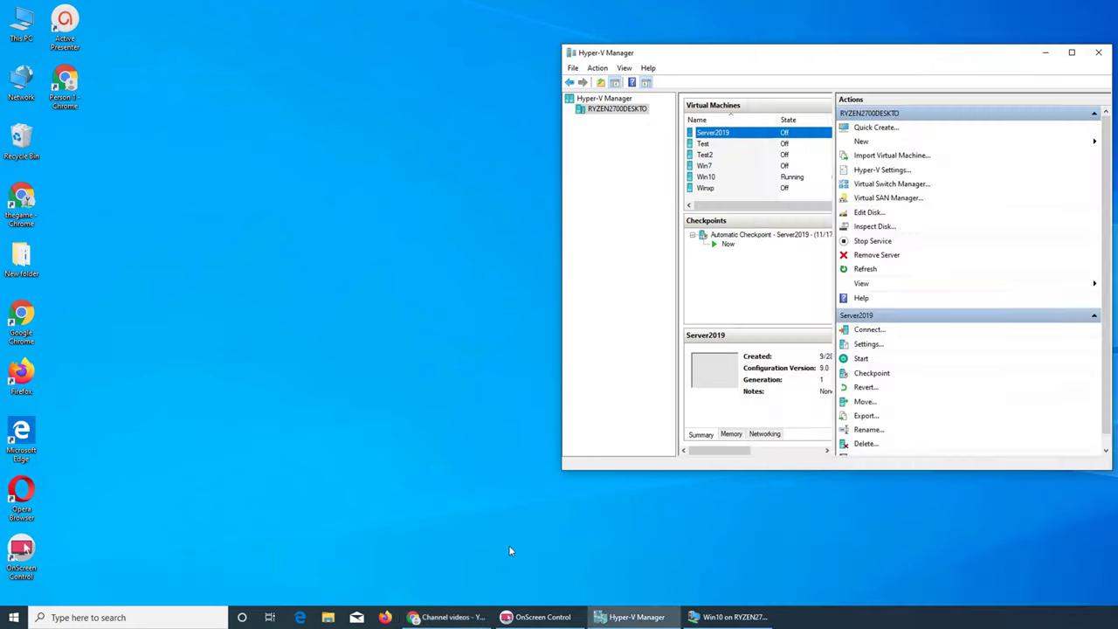
pyautogui.click(718, 617)
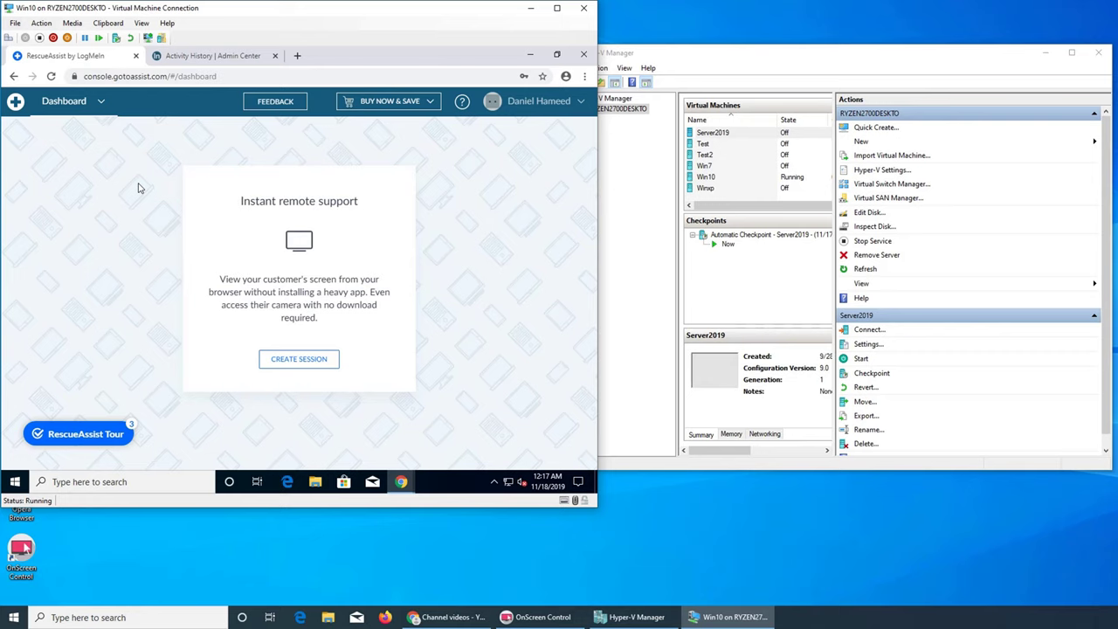
# - Look through the Dashboard and account menus, then switch to the Admin Center's Activity History page
pyautogui.click(95, 103)
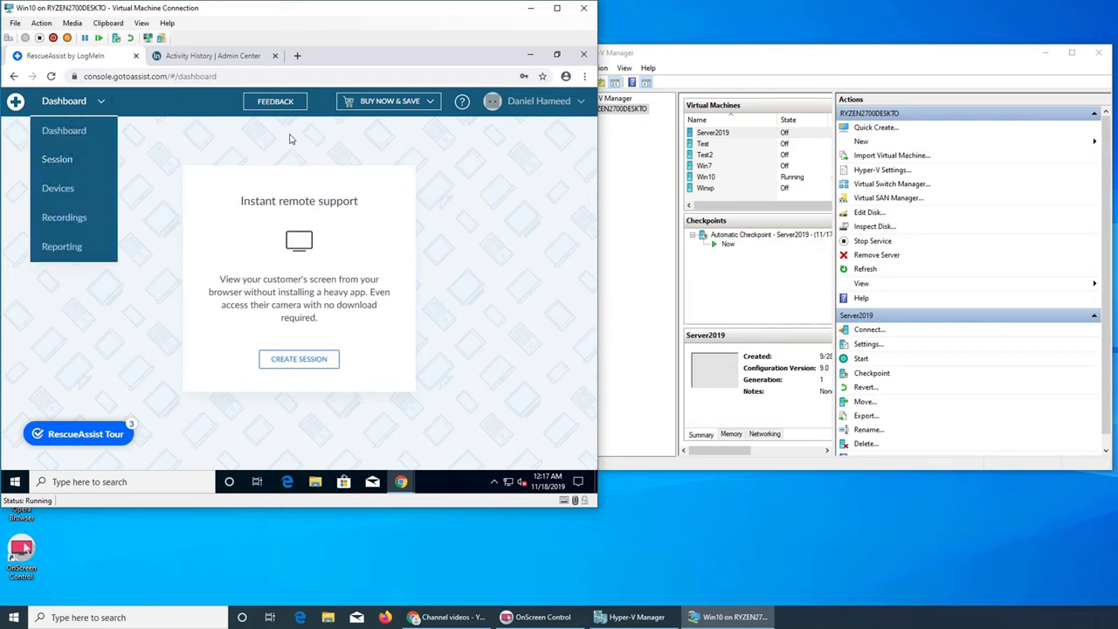
pyautogui.click(555, 103)
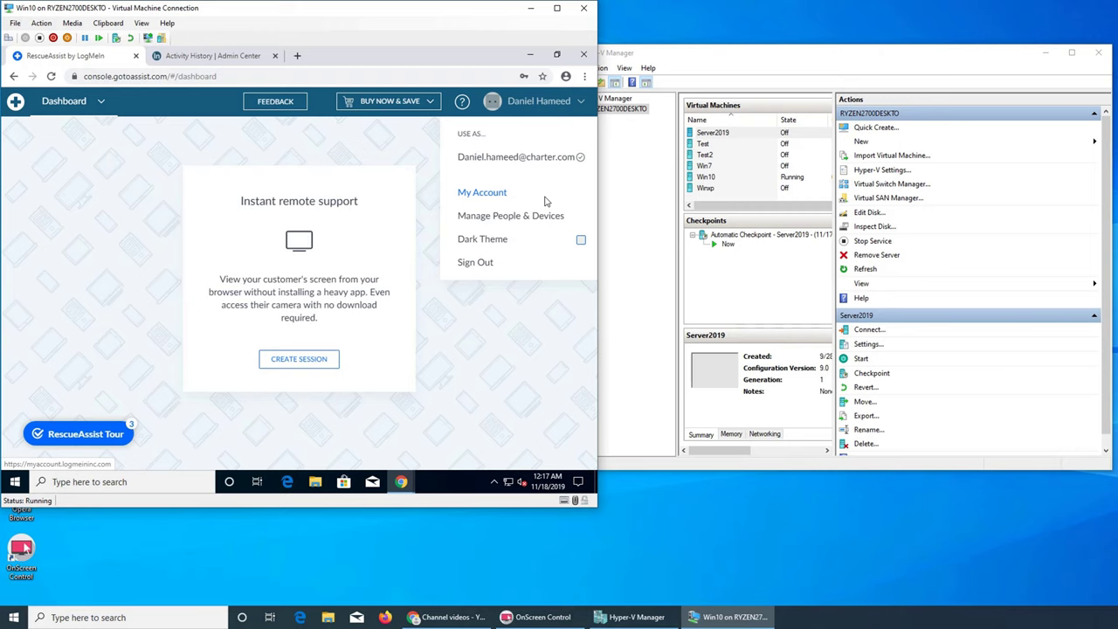
pyautogui.click(183, 60)
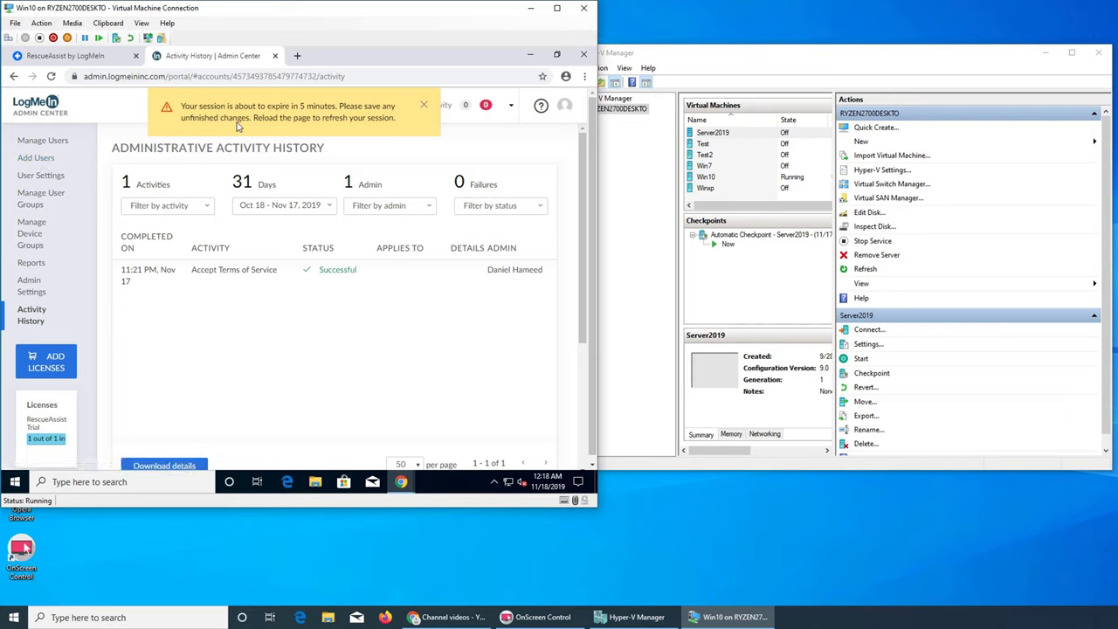
# - Dismiss the expiry warning, reload, and enter a new user's first name, last name and e-mail in Add Users
pyautogui.click(424, 105)
pyautogui.click(51, 77)
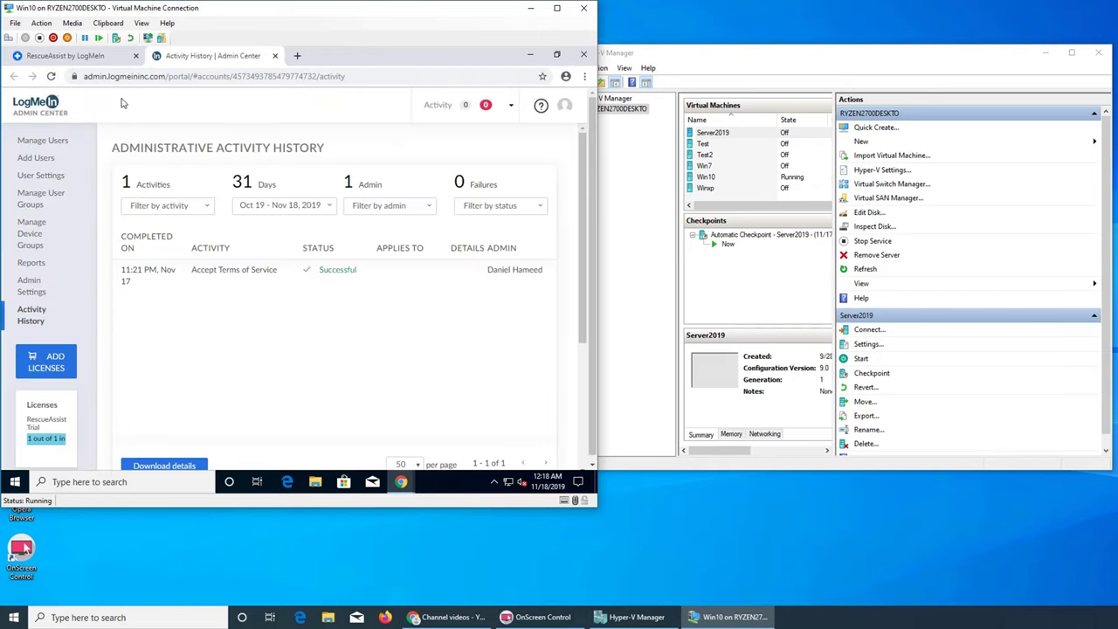
pyautogui.click(33, 157)
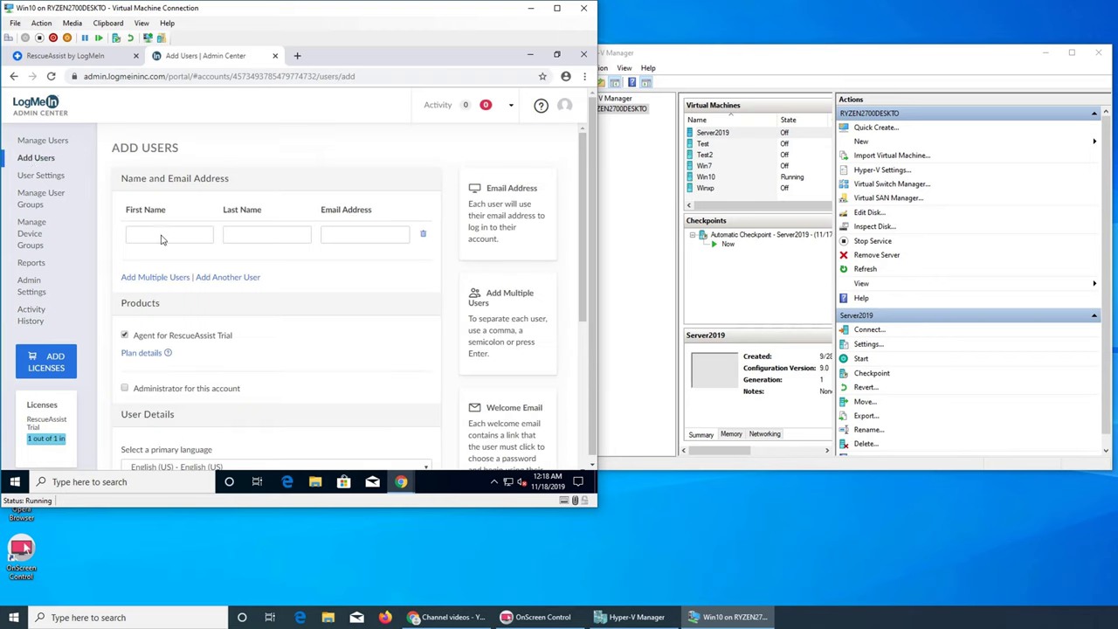
pyautogui.click(161, 239)
pyautogui.write('aslan')
pyautogui.press('Tab')
pyautogui.press('Tab')
pyautogui.write('aslan')
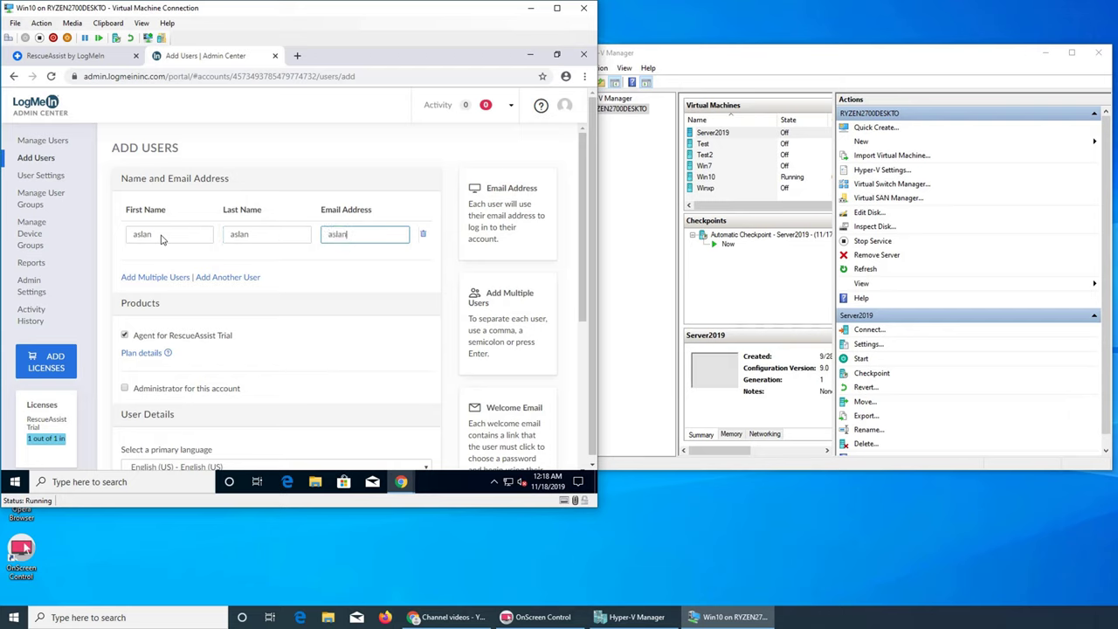
pyautogui.write('@#')
# - Open the Add Multiple Users box, then add and remove an extra empty user row
pyautogui.click(170, 278)
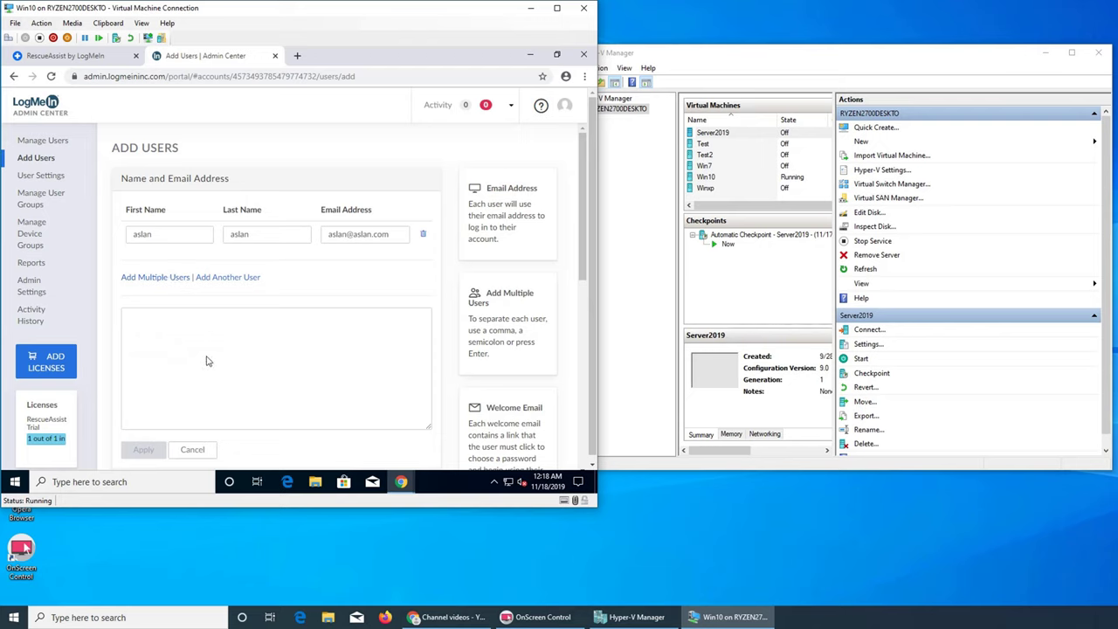
pyautogui.click(232, 278)
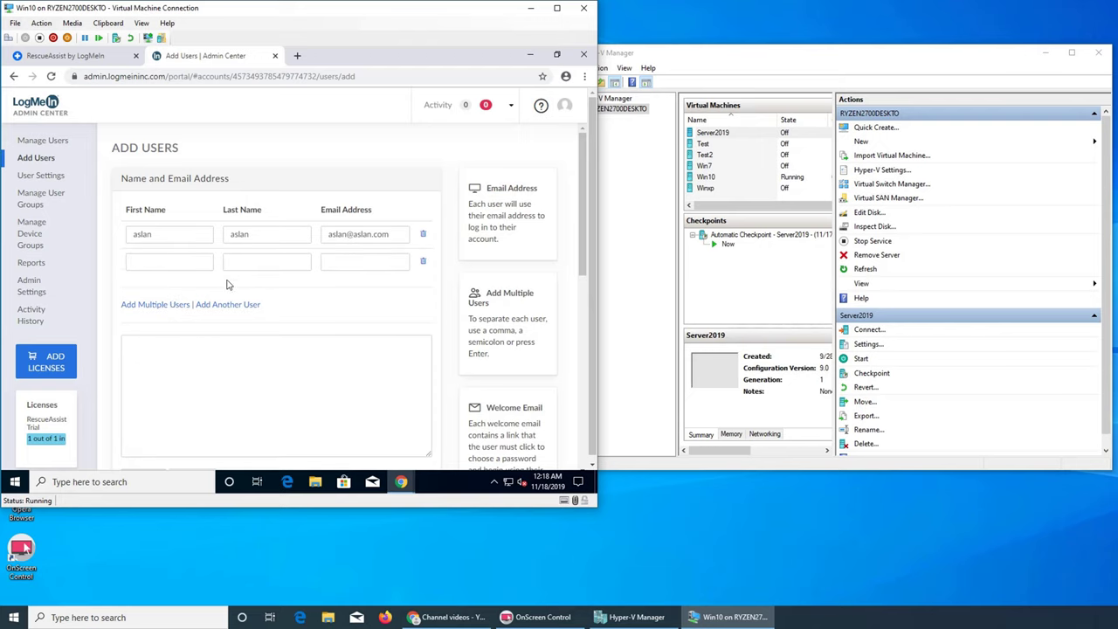
pyautogui.click(423, 262)
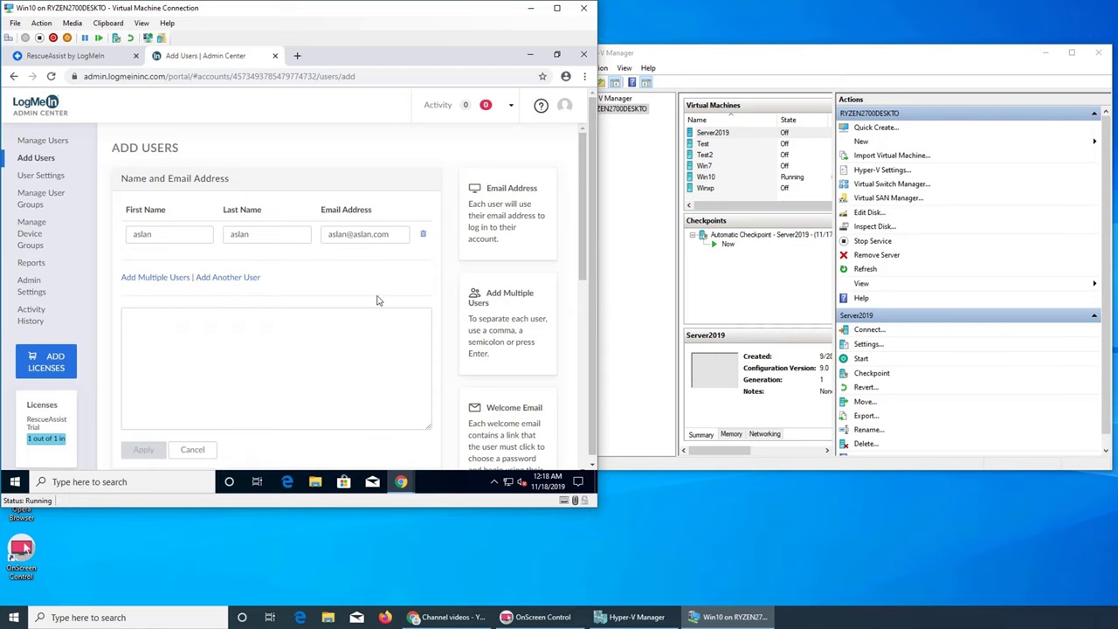
# - Cancel the multiple-users entry box and scroll through the User Details section
pyautogui.scroll(-3, 377, 300)
pyautogui.click(189, 217)
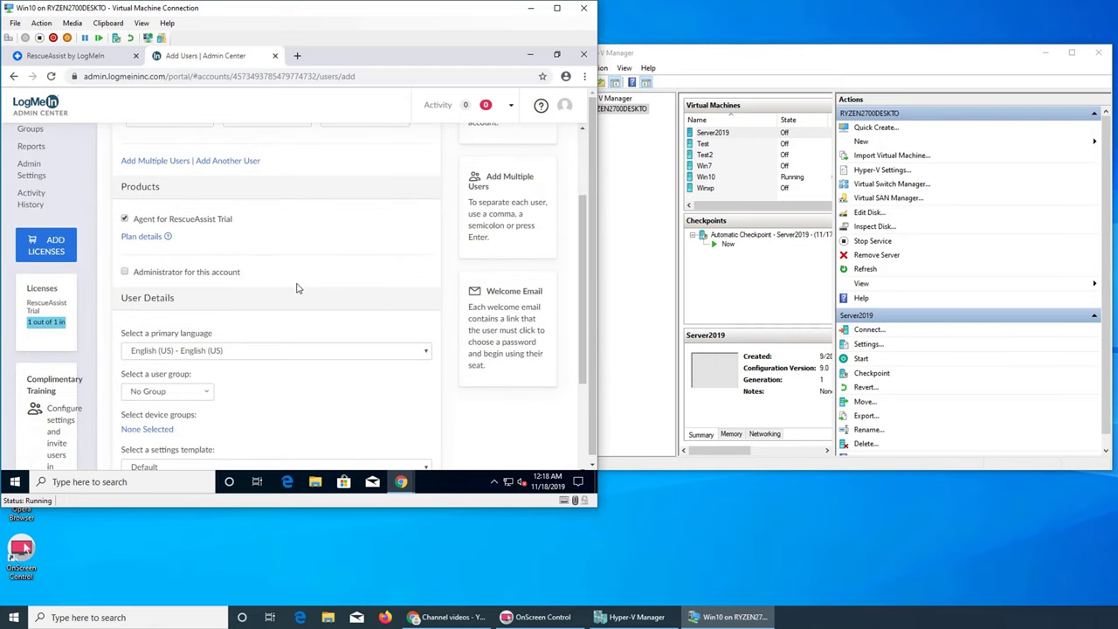
pyautogui.scroll(3, 296, 288)
pyautogui.scroll(-3, 271, 295)
pyautogui.scroll(2, 319, 258)
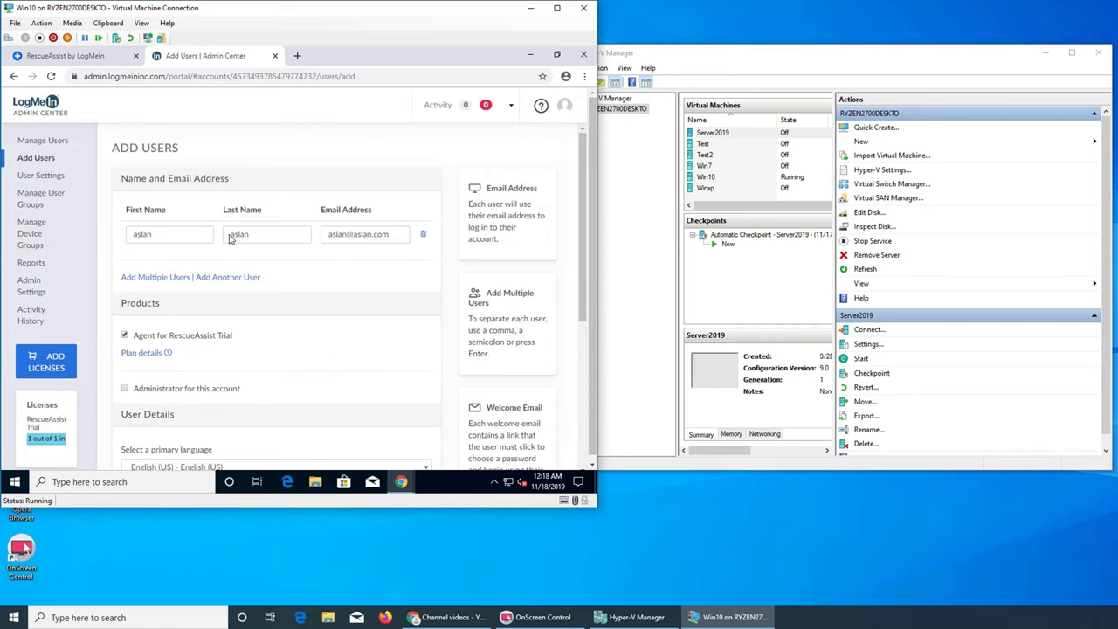
pyautogui.scroll(-1, 320, 231)
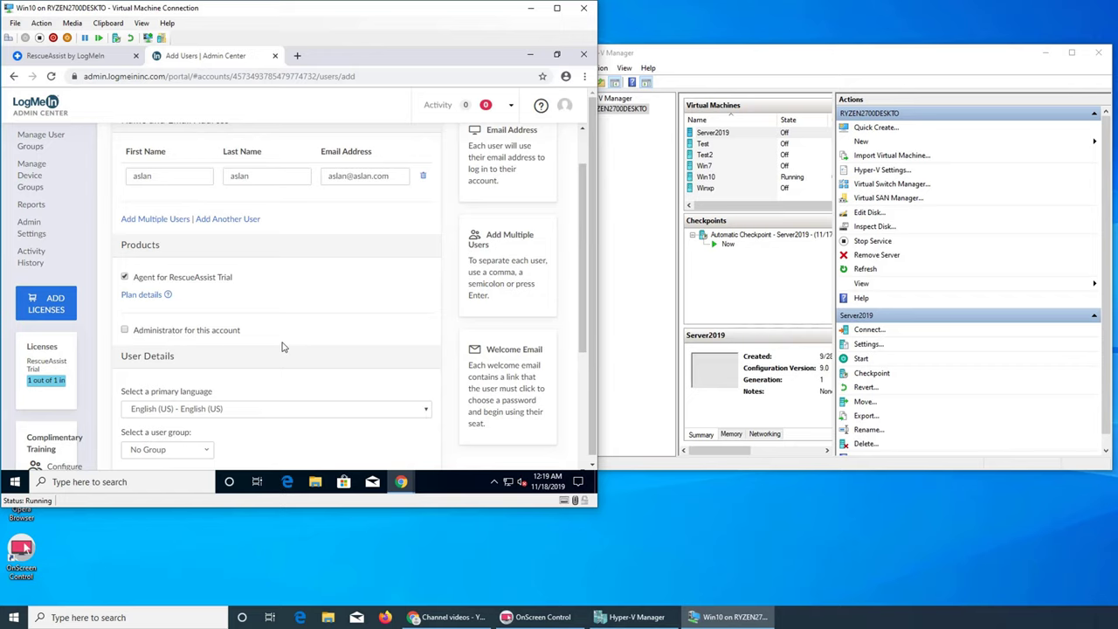
pyautogui.scroll(-2, 282, 347)
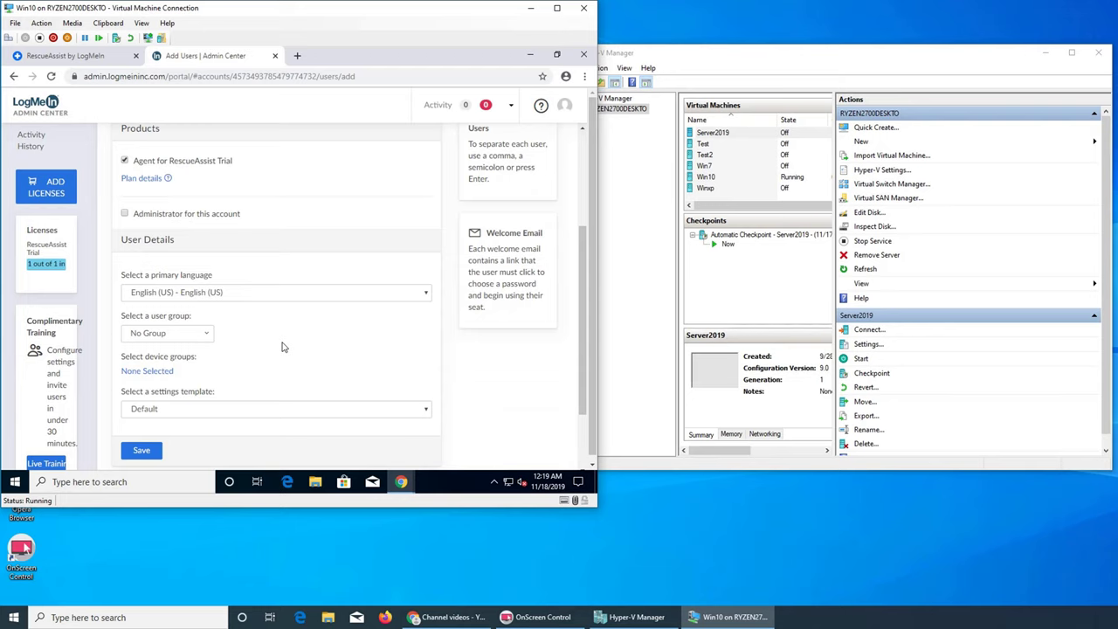
# - Keep No Group as the user group and check the Default settings template
pyautogui.click(202, 337)
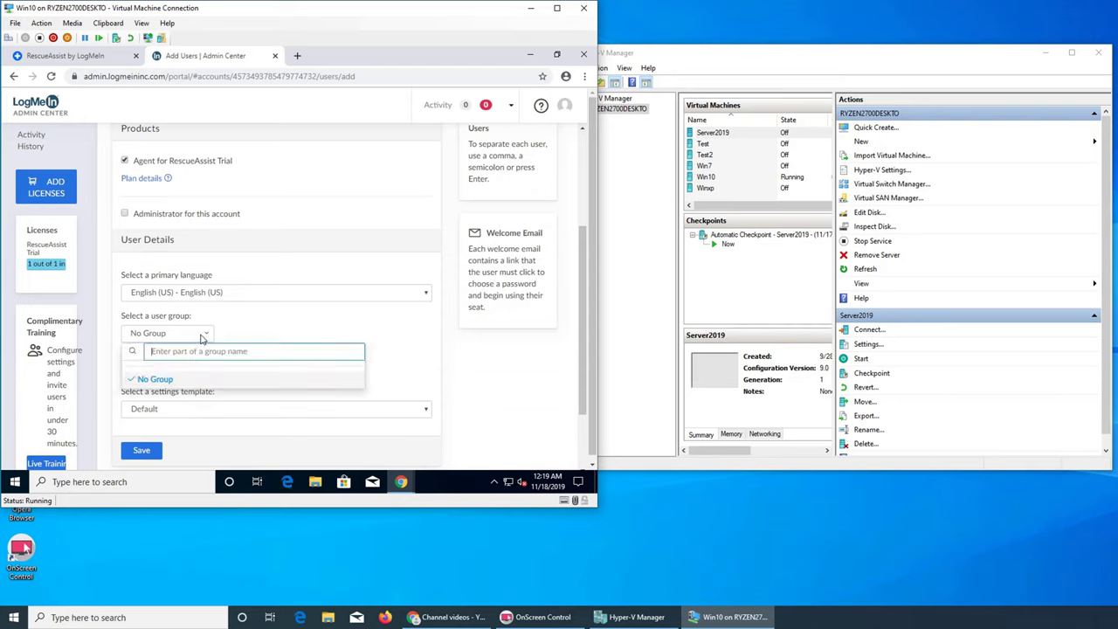
pyautogui.click(201, 339)
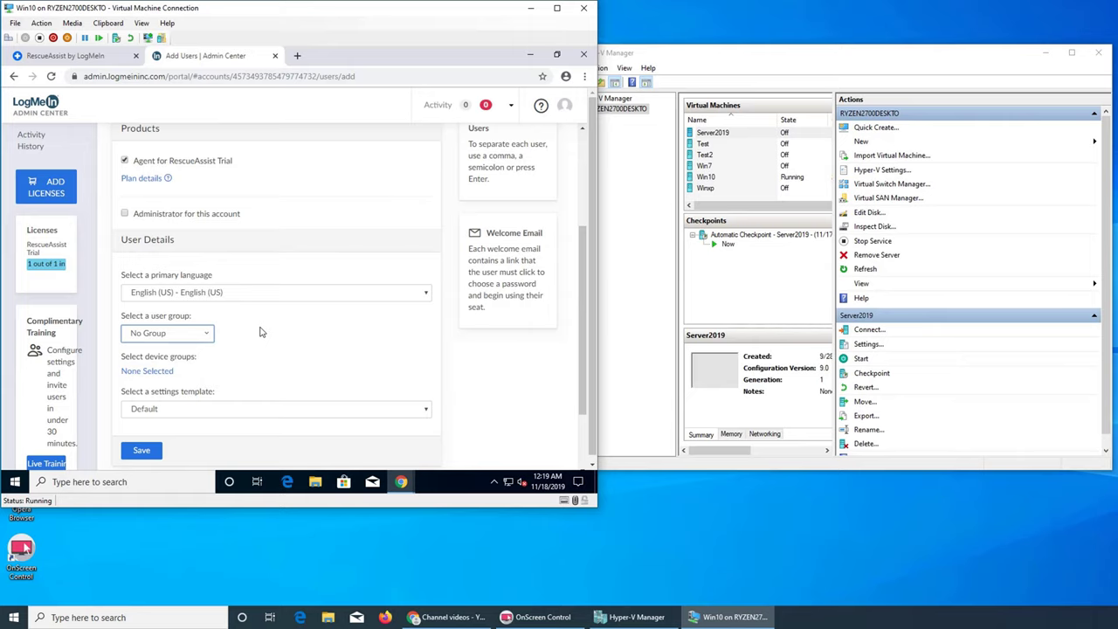
pyautogui.scroll(-2, 259, 332)
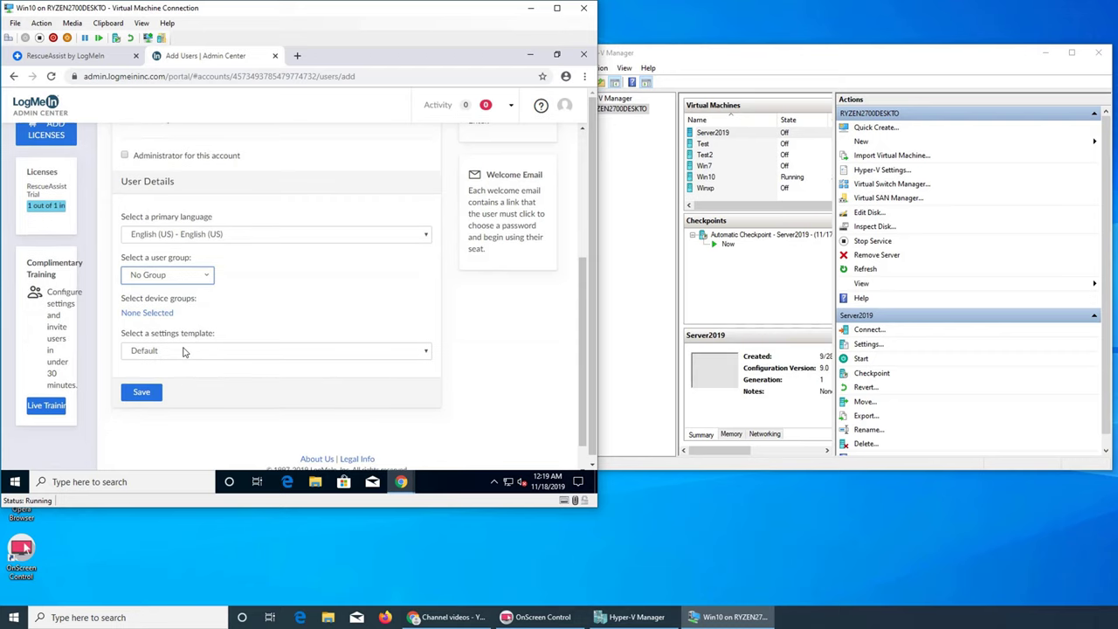
pyautogui.click(183, 351)
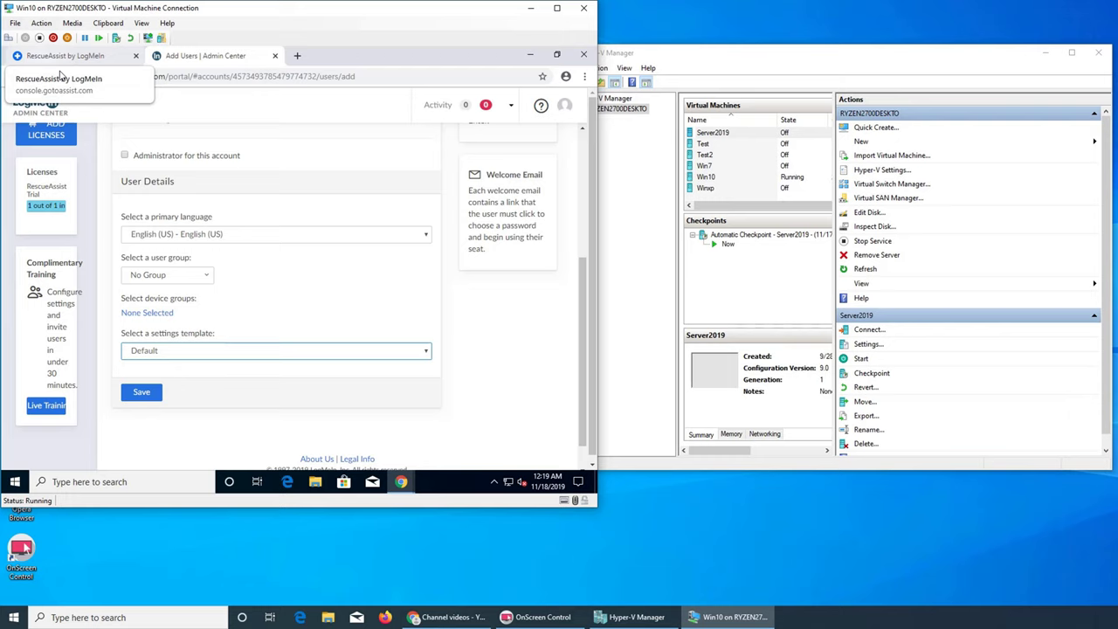
# - Submit the new user, then go to the RescueAssist User Settings page
pyautogui.click(141, 399)
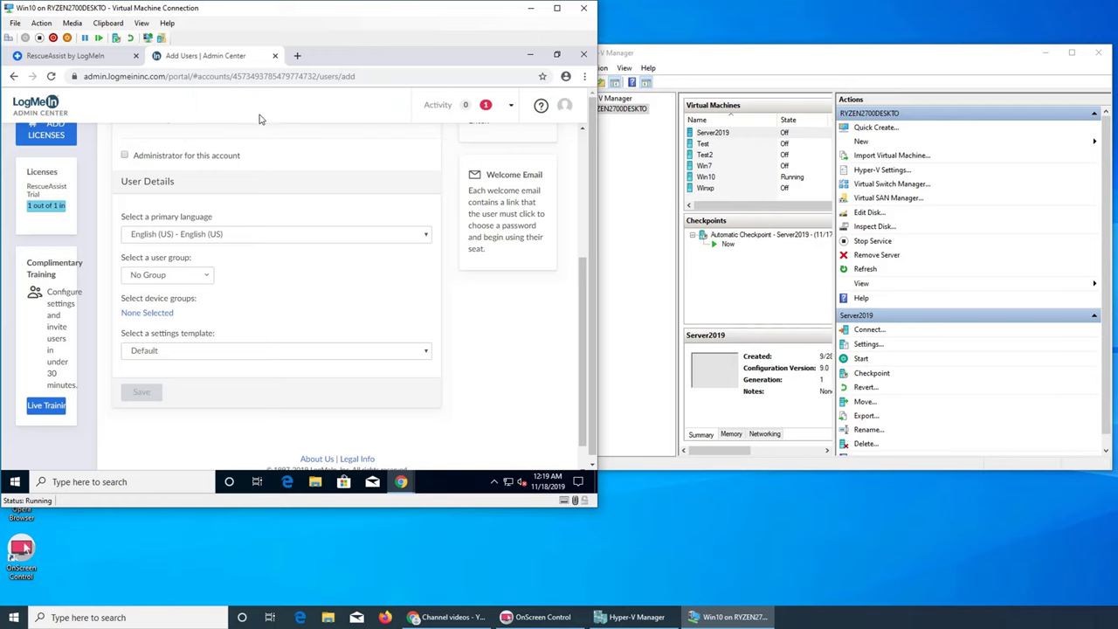
pyautogui.scroll(3, 351, 227)
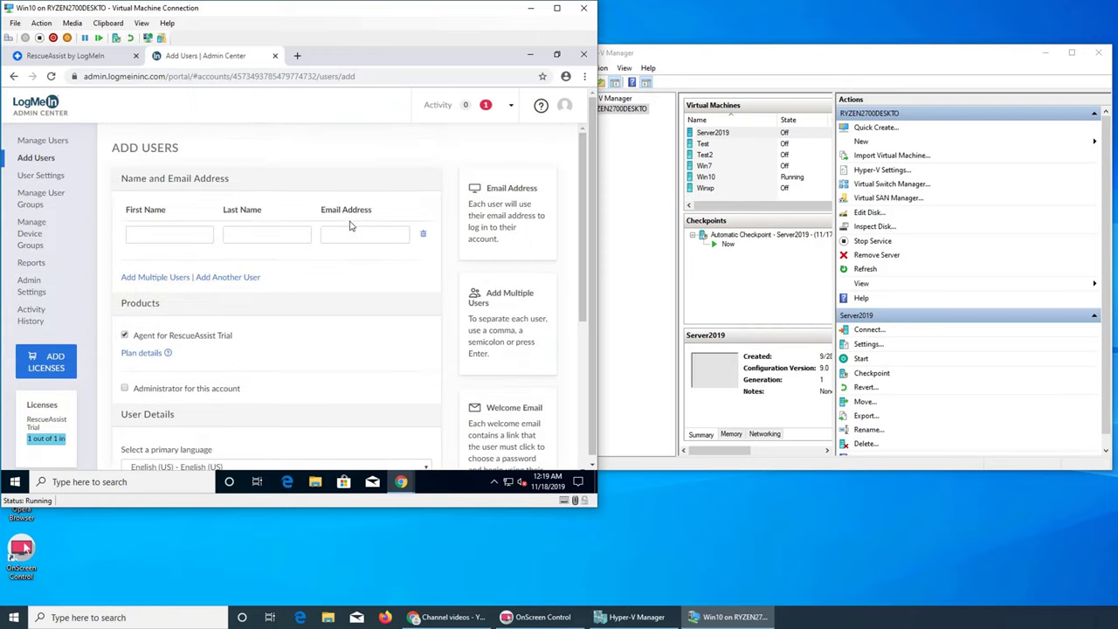
pyautogui.scroll(-3, 372, 282)
pyautogui.scroll(3, 372, 285)
pyautogui.click(54, 176)
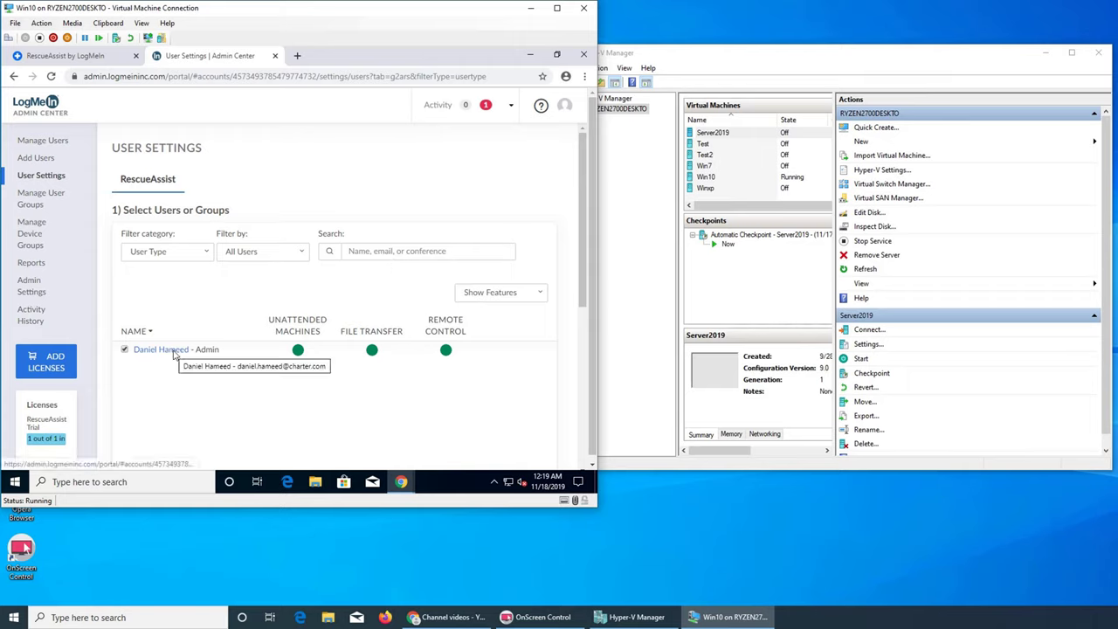
# - Browse Manage User Groups and Manage Device Groups, then view the 30-day Activity Report form
pyautogui.click(41, 195)
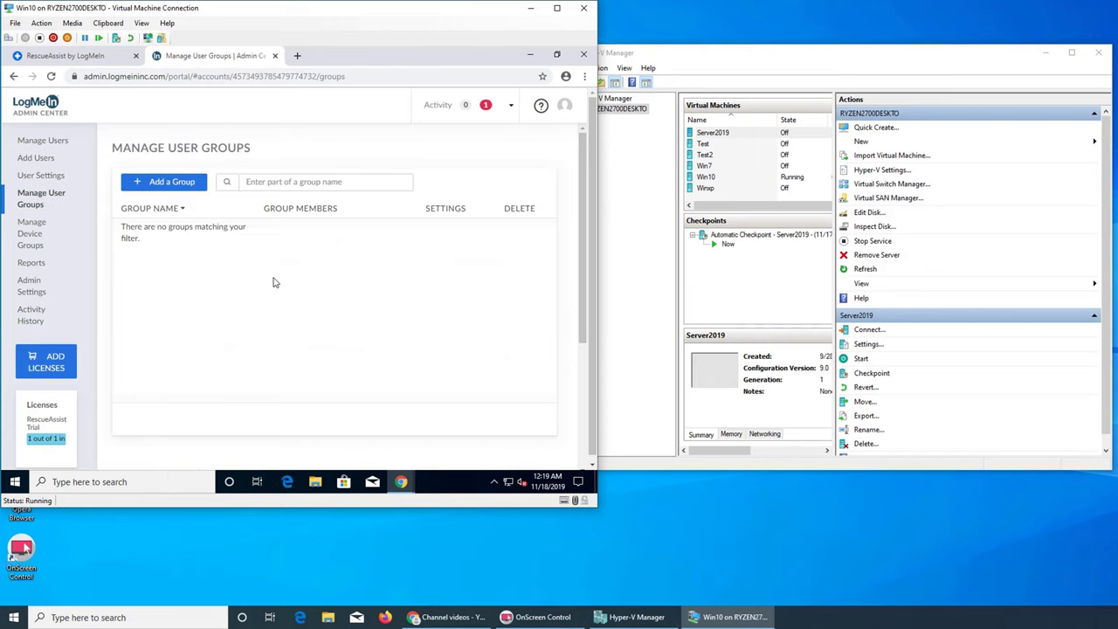
pyautogui.click(31, 227)
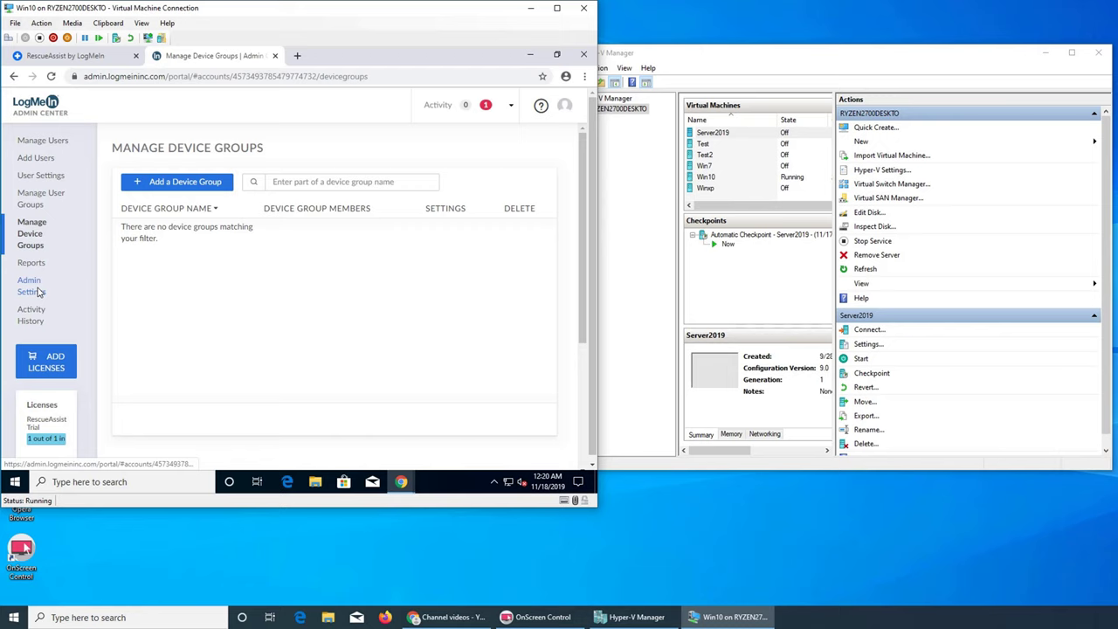
pyautogui.click(31, 262)
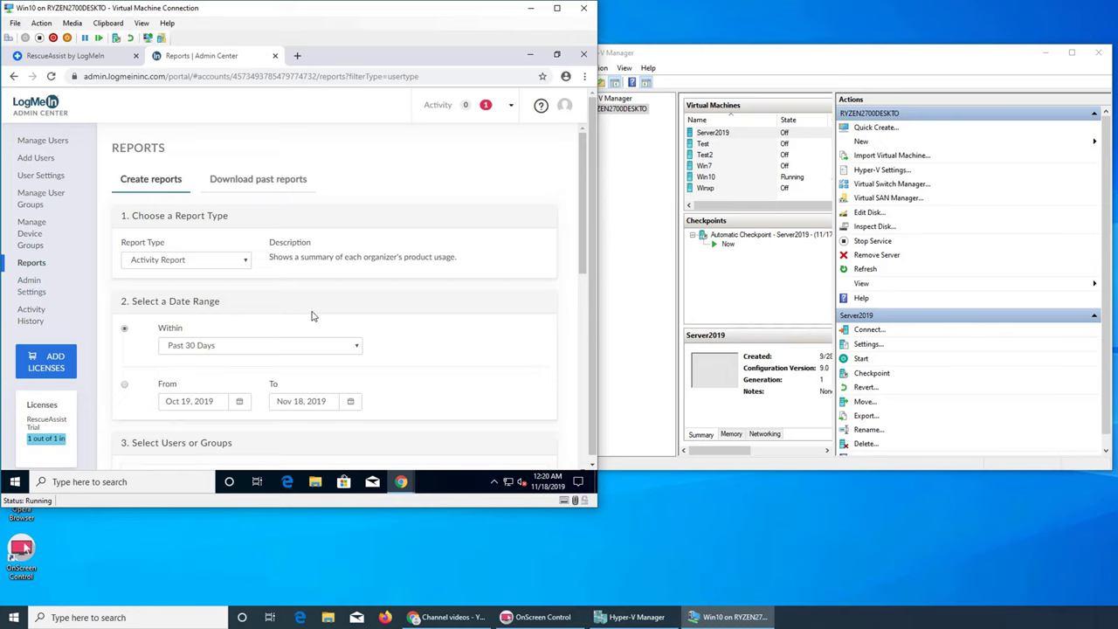
pyautogui.scroll(-3, 403, 306)
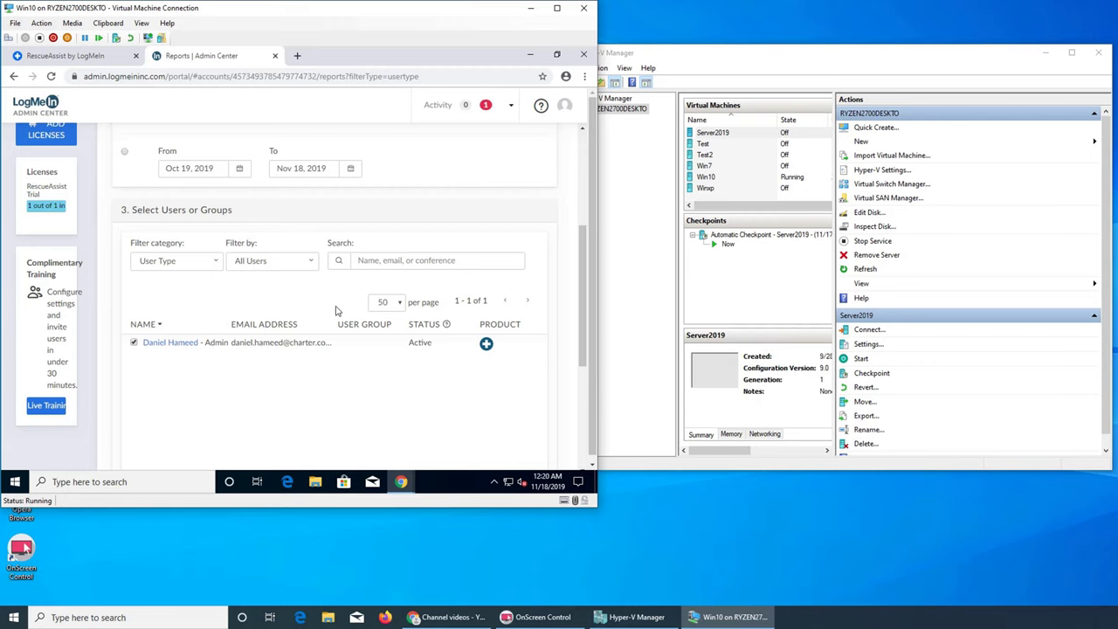
pyautogui.scroll(3, 336, 309)
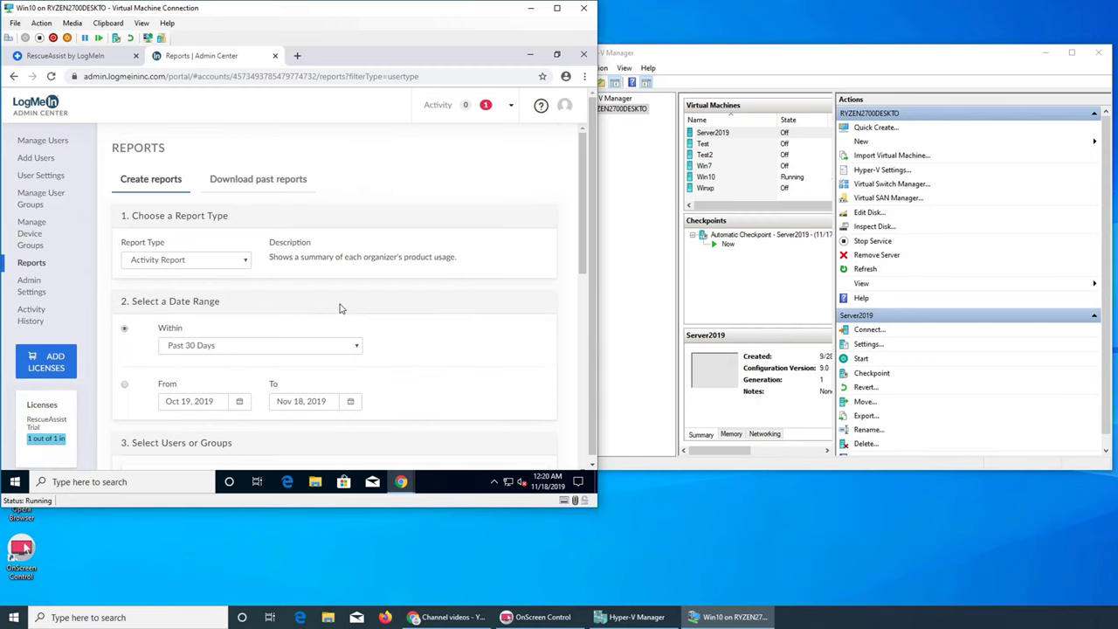
# - Look over Admin Settings, then view Activity History showing the failed Add users entry
pyautogui.click(31, 285)
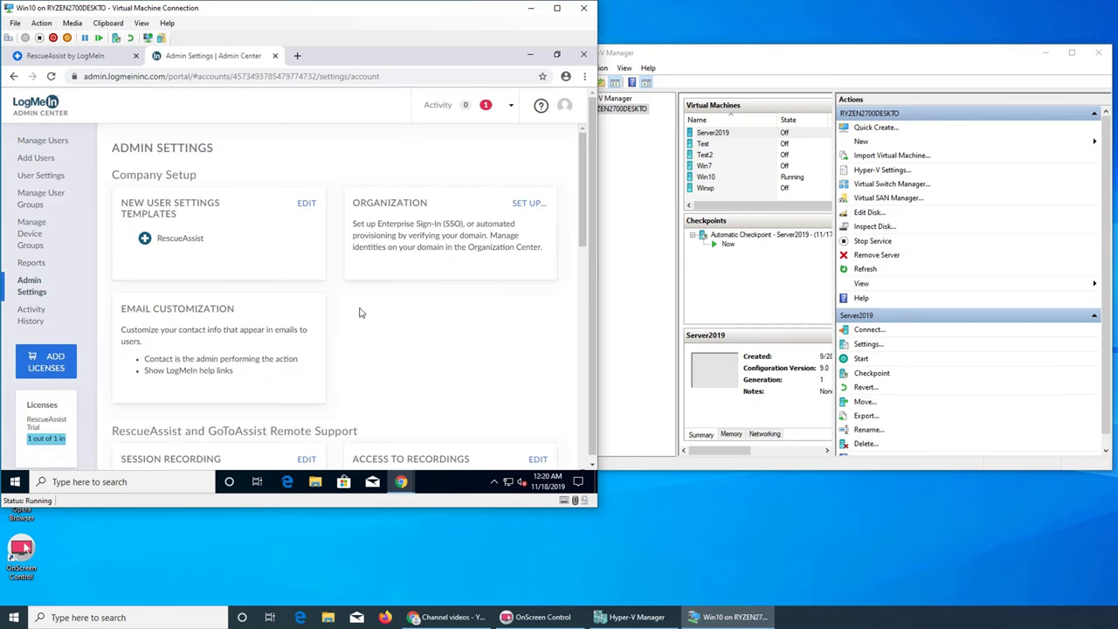
pyautogui.scroll(-1, 381, 269)
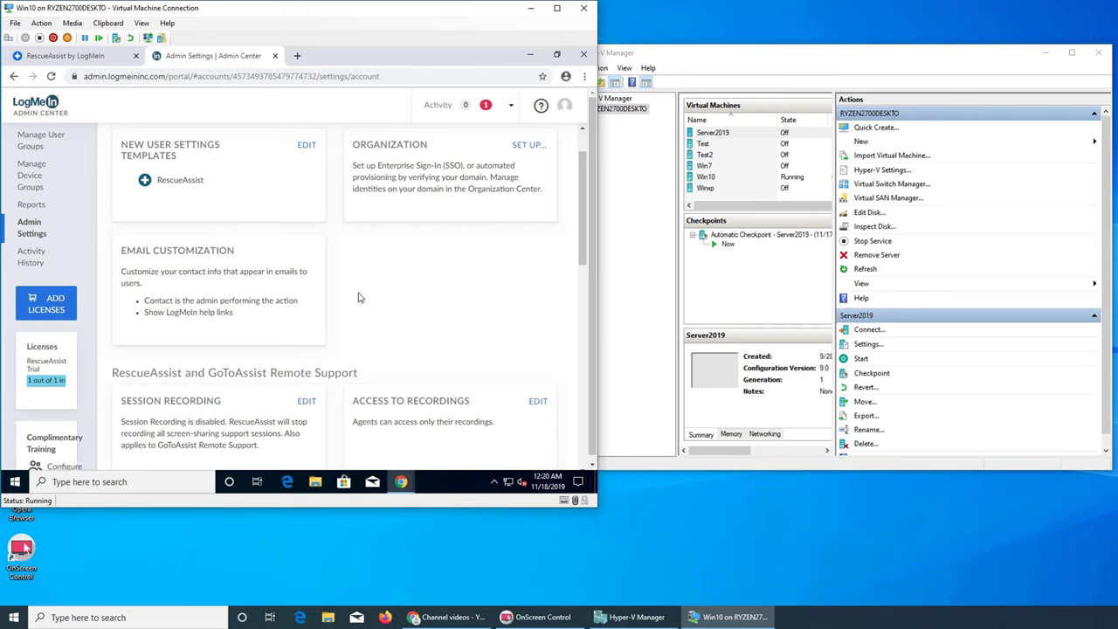
pyautogui.click(32, 256)
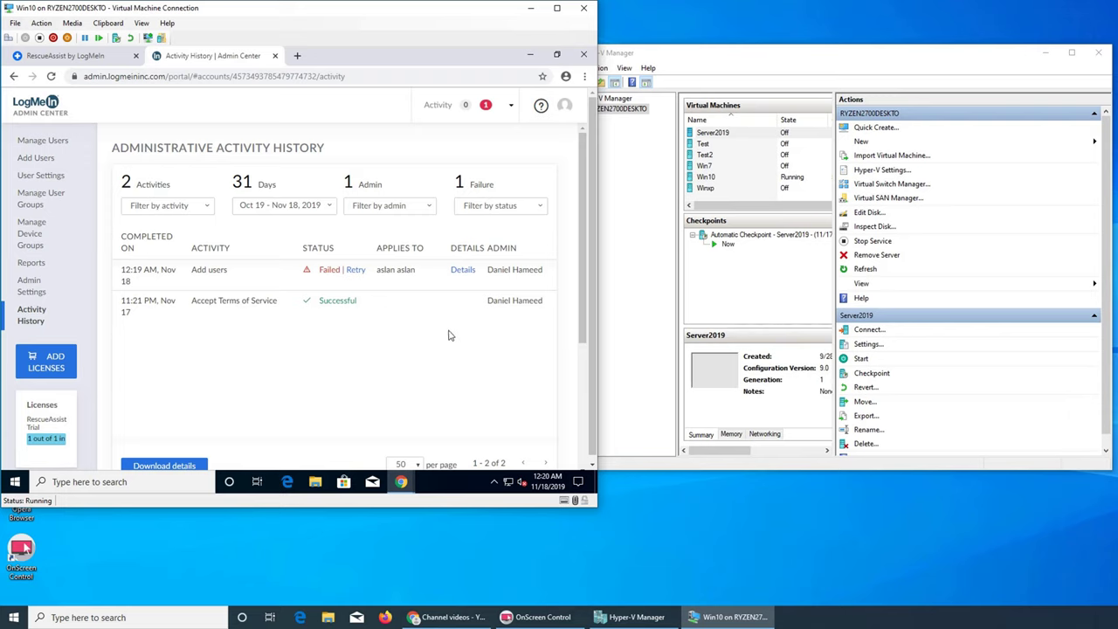
# - Return to the RescueAssist Dashboard and start an instant remote support session
pyautogui.click(63, 55)
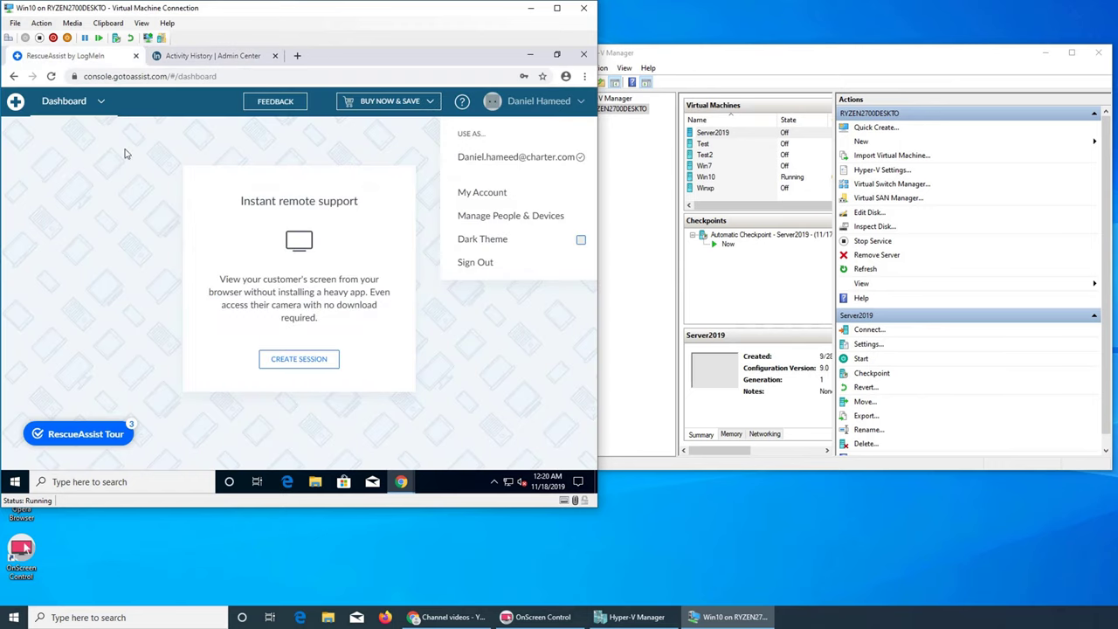
pyautogui.click(65, 104)
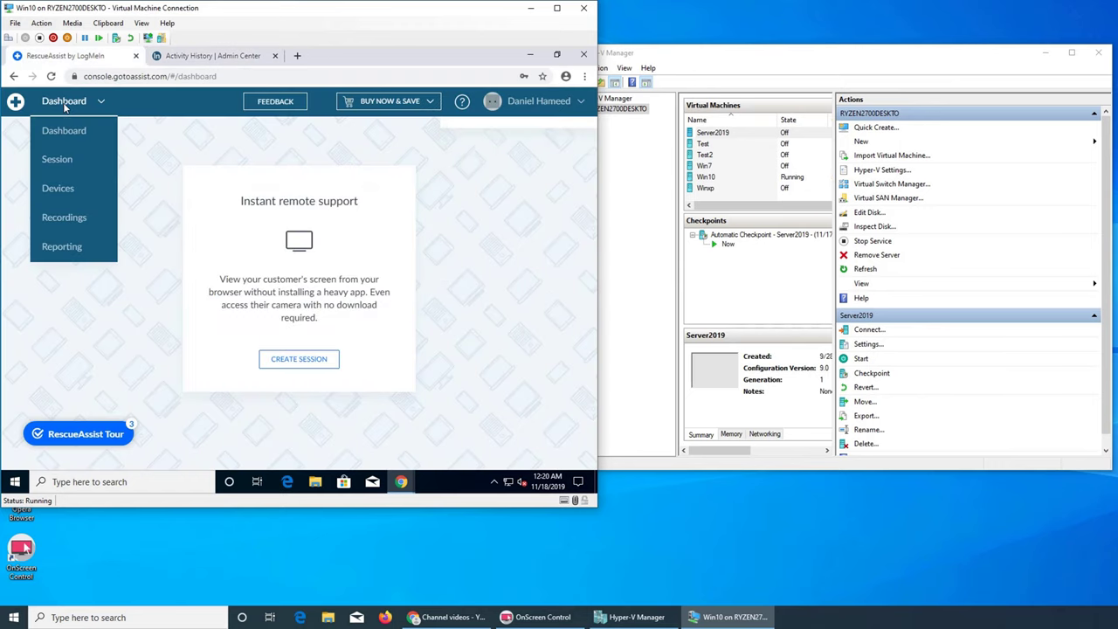
pyautogui.click(63, 130)
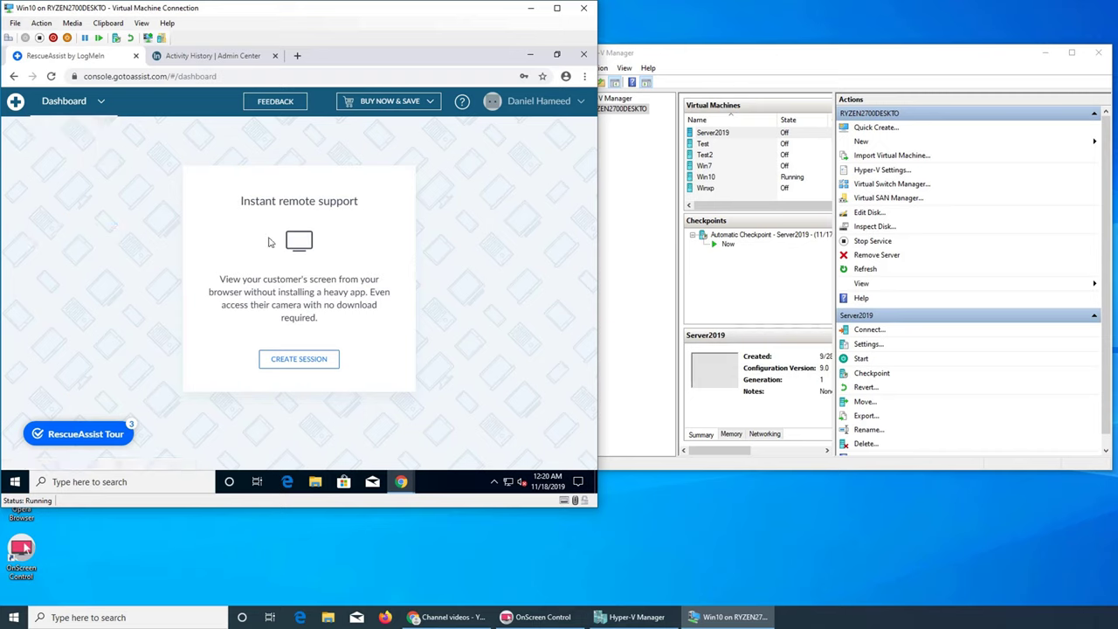
pyautogui.click(318, 366)
pyautogui.click(80, 103)
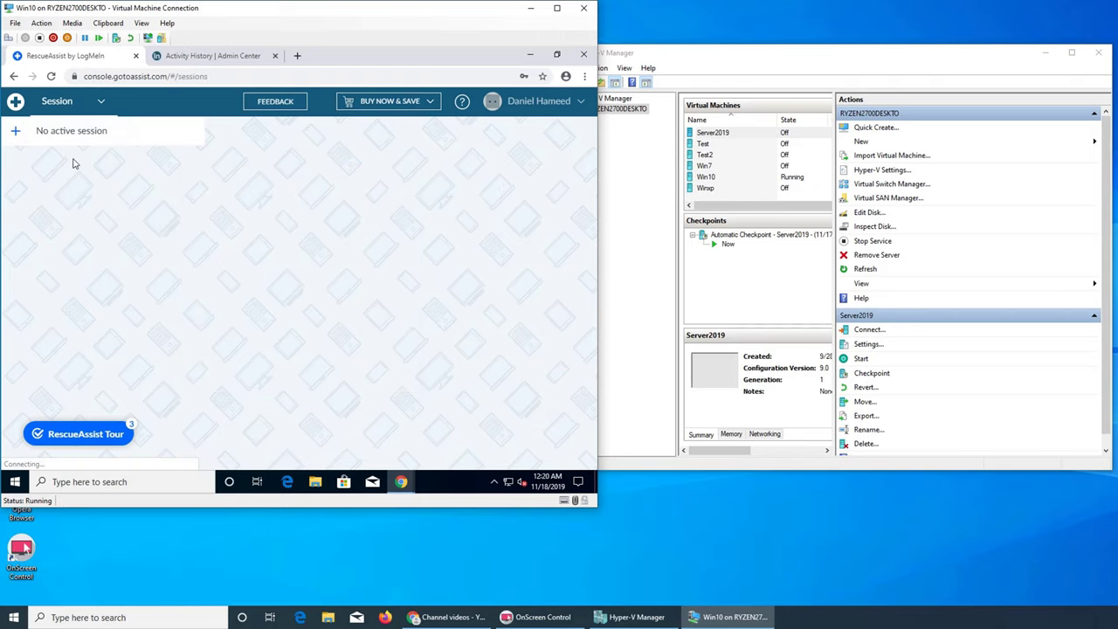
# - Create a new customer support session, then check the Devices page for unattended devices
pyautogui.click(16, 132)
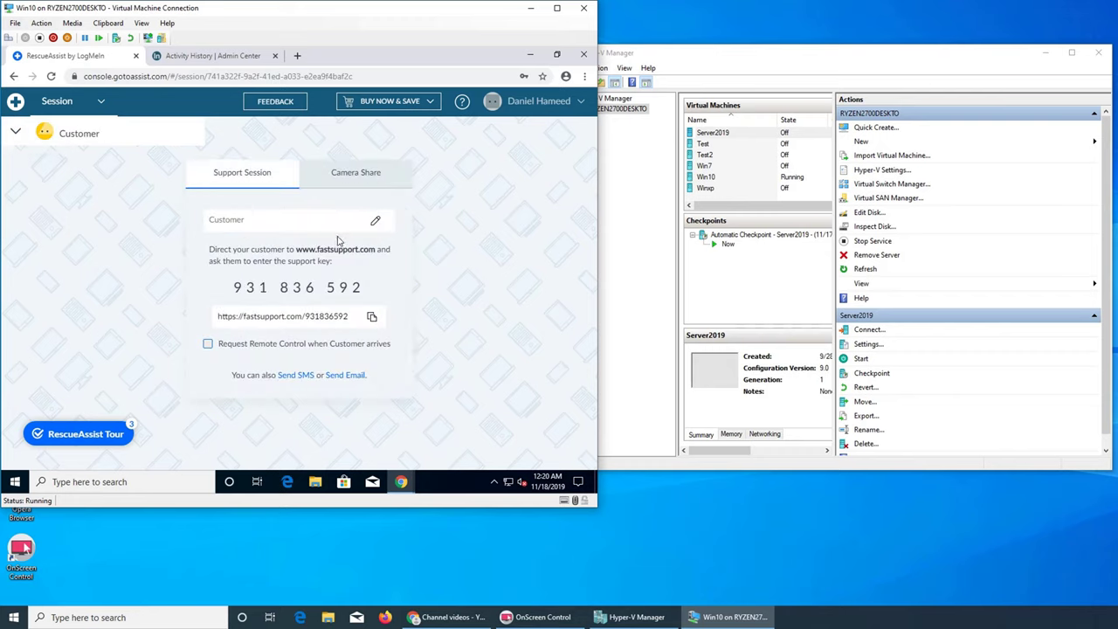
pyautogui.click(96, 105)
pyautogui.click(69, 190)
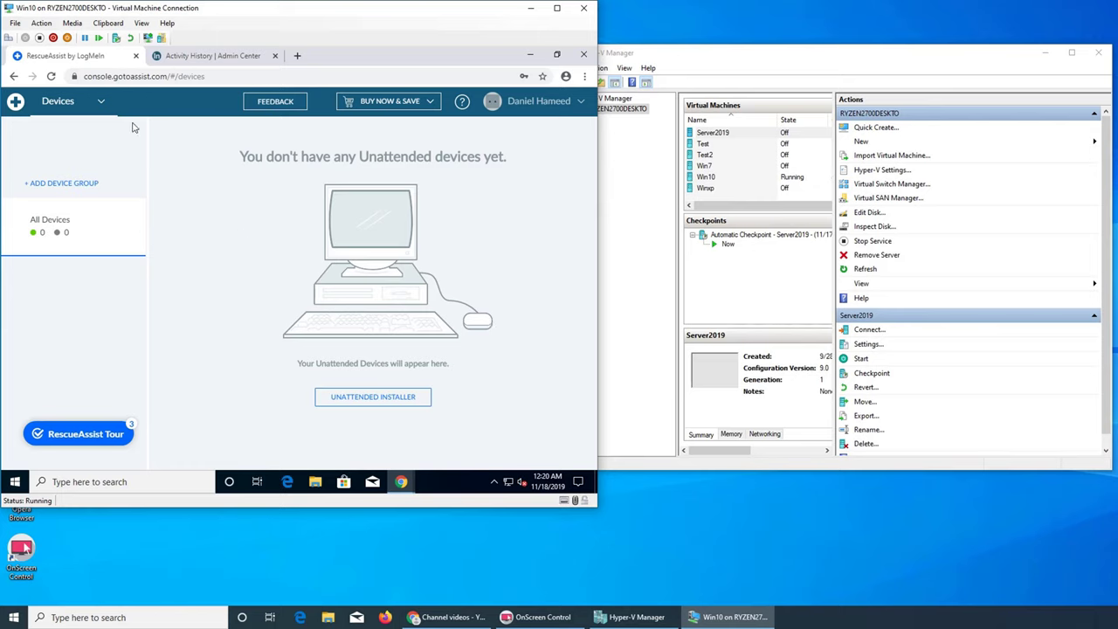
pyautogui.click(85, 112)
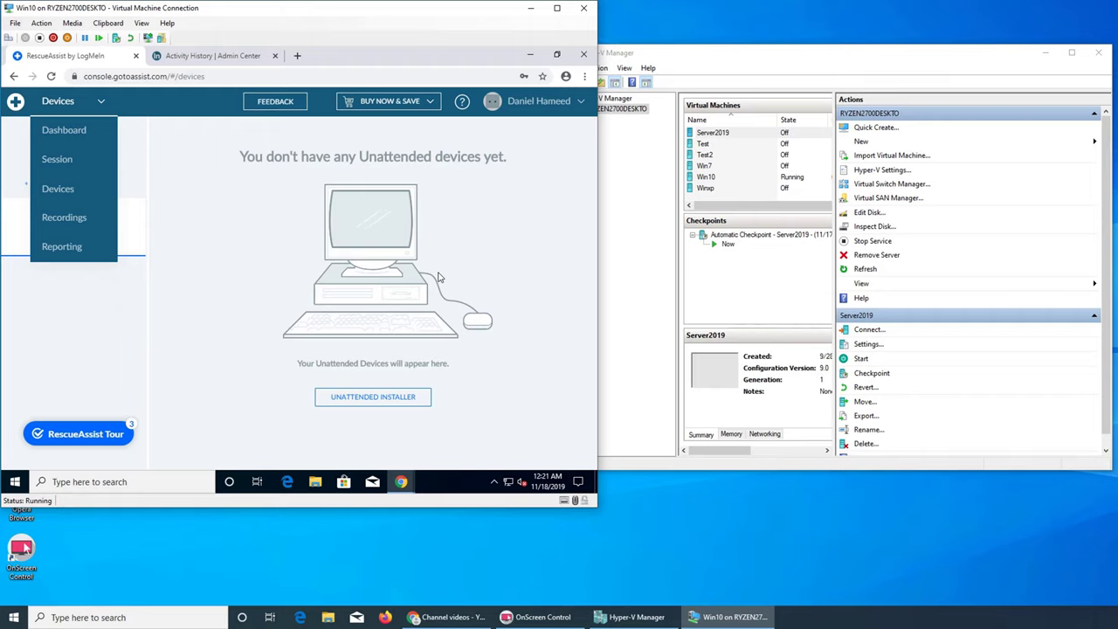
# - Open Recordings and reveal the play button on the 00:08:03 attended session recording
pyautogui.click(64, 220)
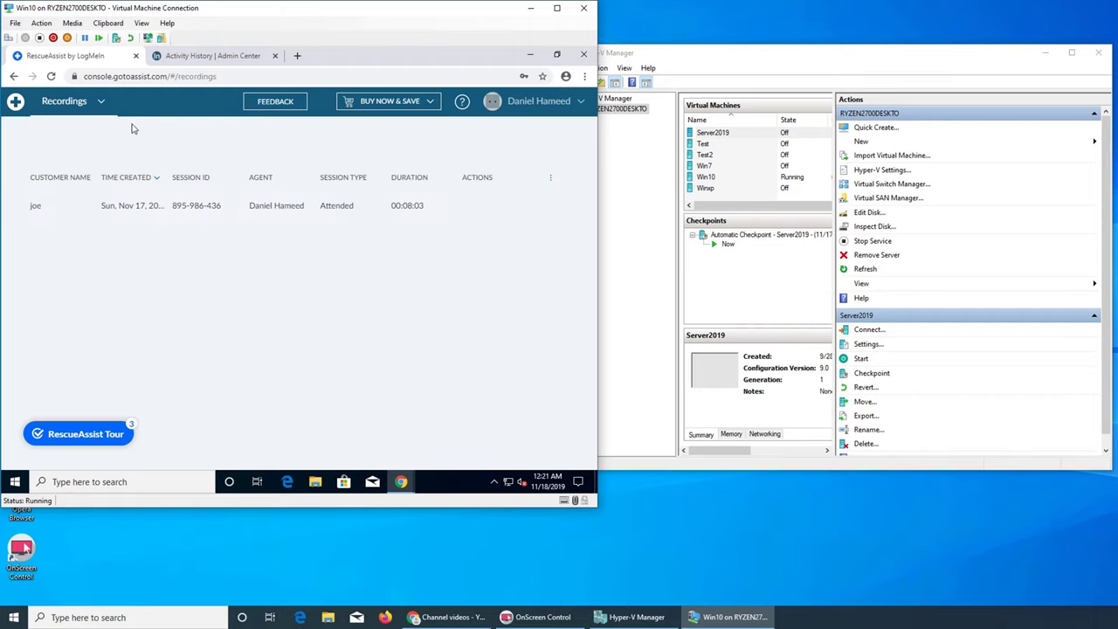
pyautogui.moveTo(128, 218)
pyautogui.moveTo(166, 211)
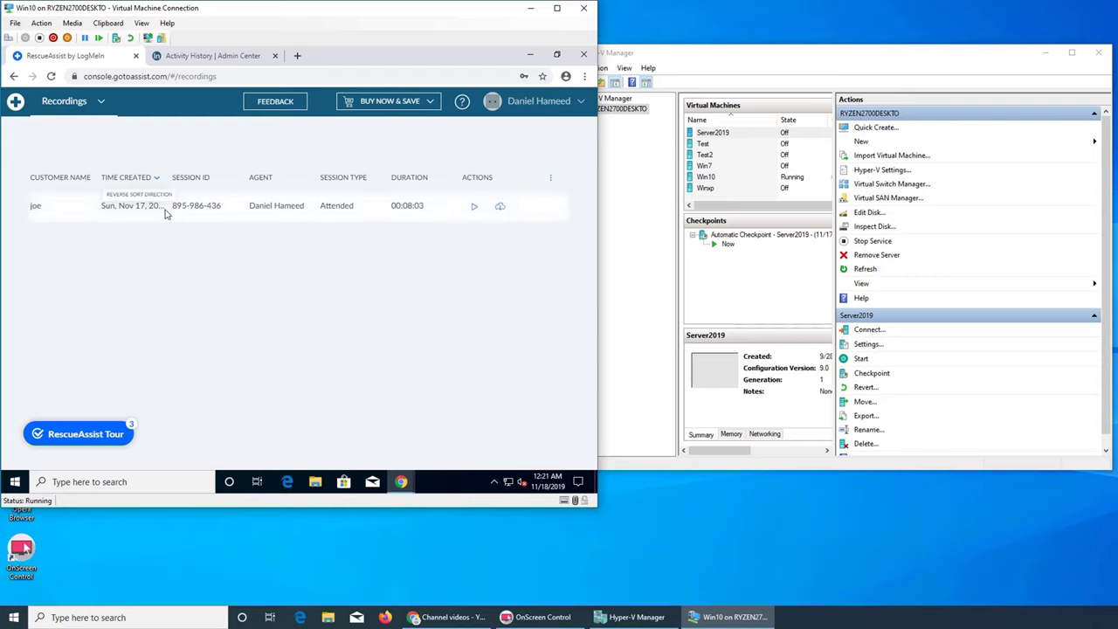
# - Play the recorded support session and skim its first minute, from 0:26 to about 1:13
pyautogui.click(475, 208)
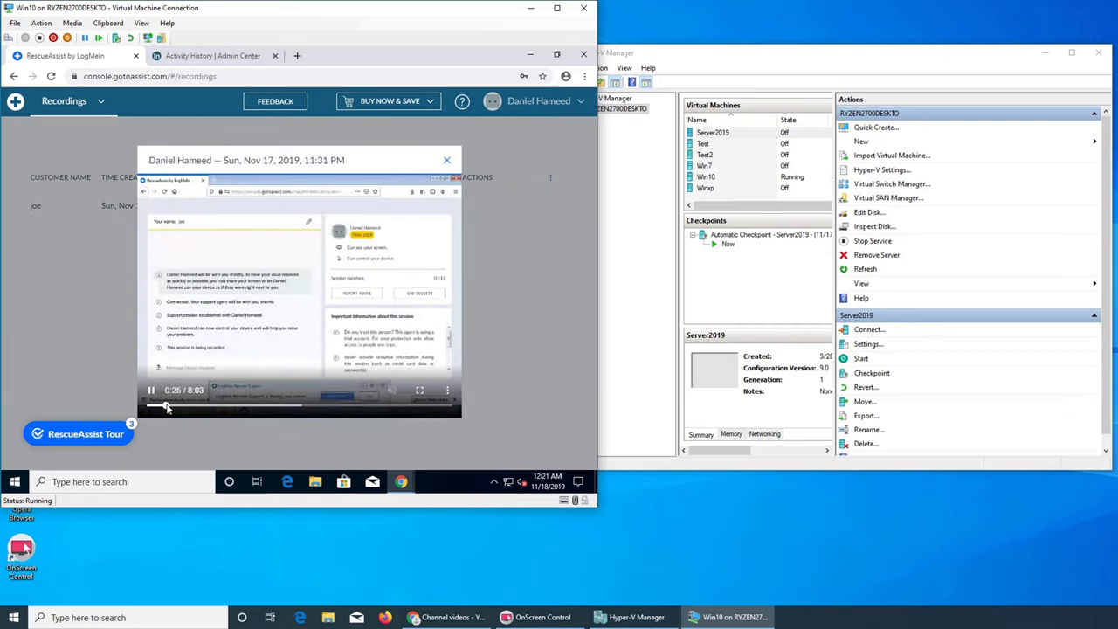
pyautogui.click(166, 407)
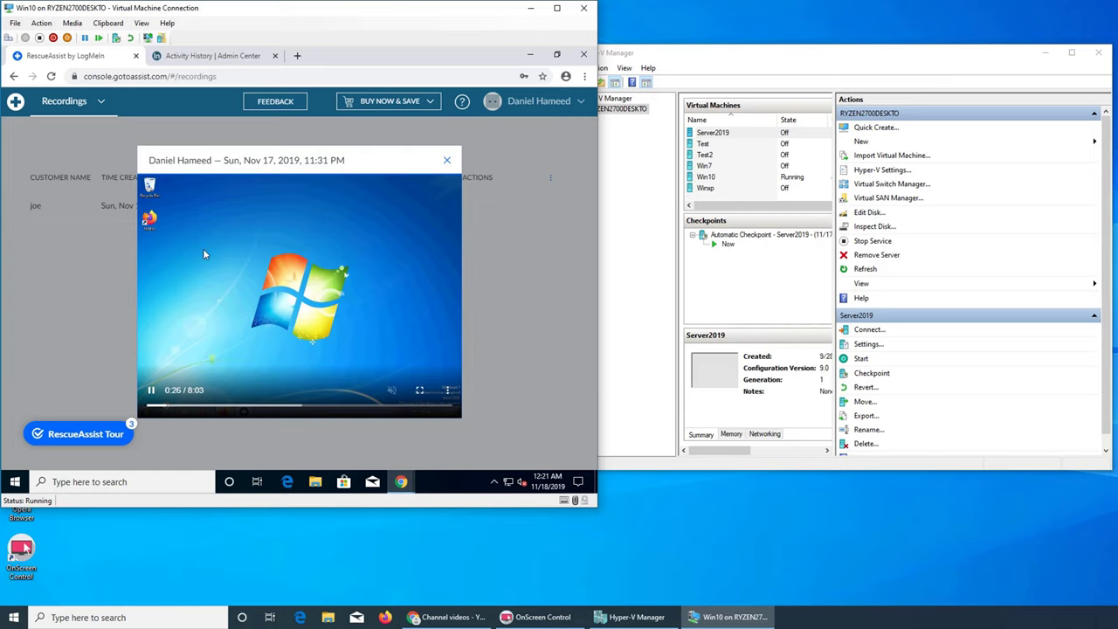
pyautogui.click(181, 407)
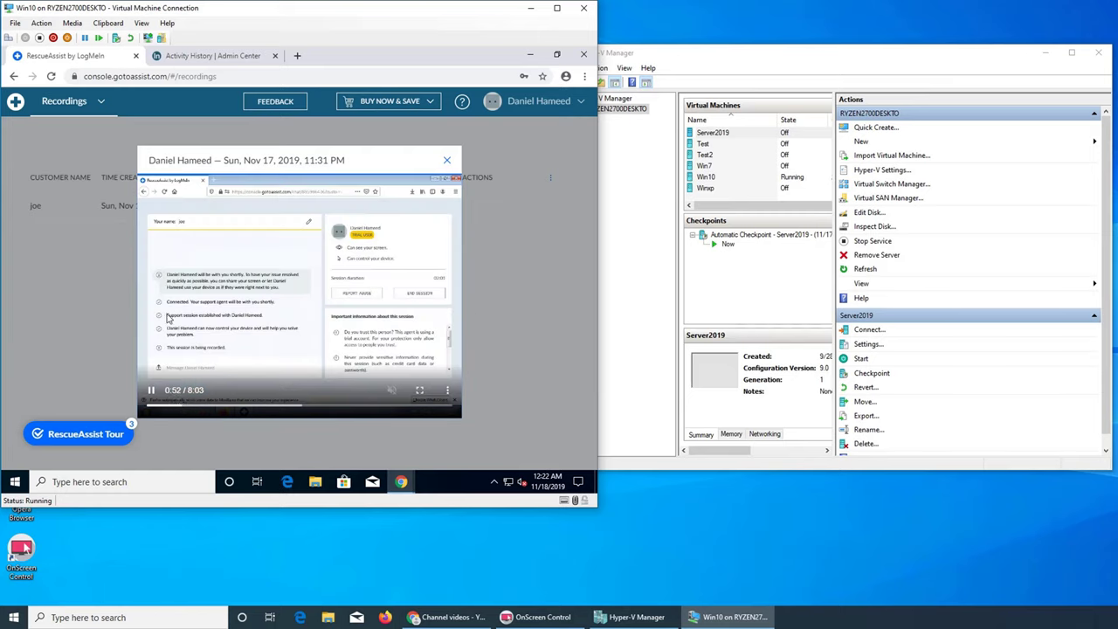
pyautogui.click(204, 406)
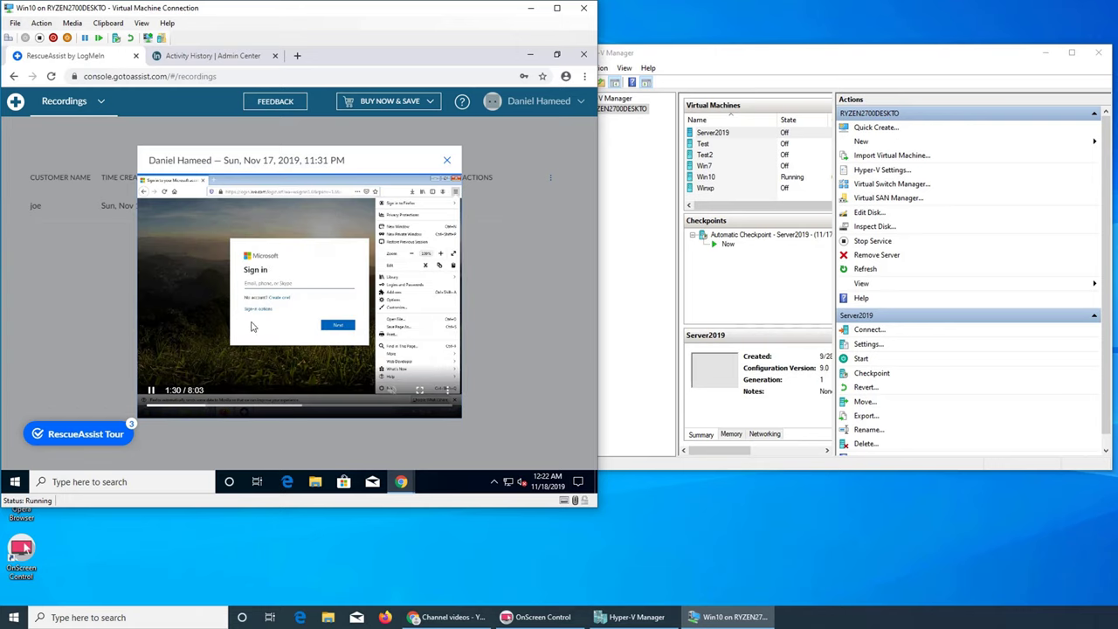
pyautogui.click(196, 407)
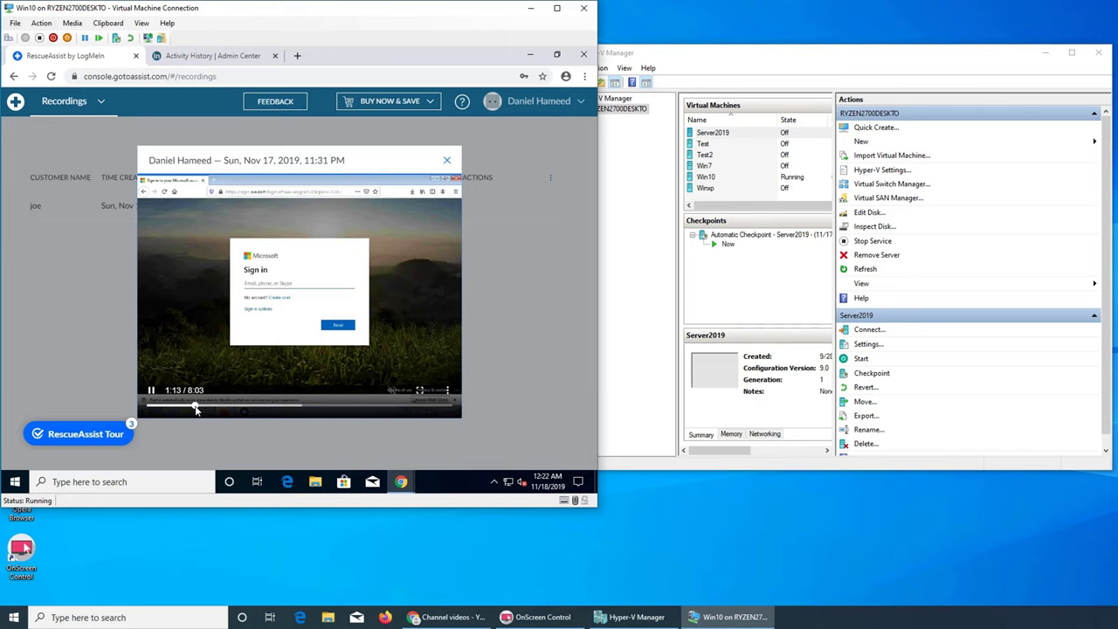
pyautogui.click(187, 406)
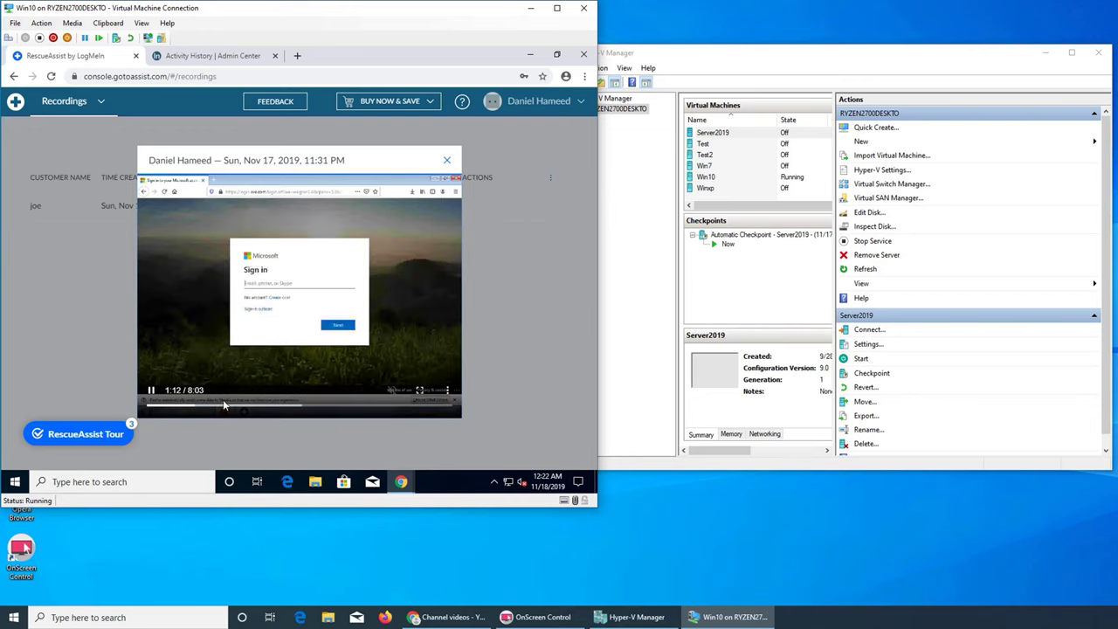
# - Skip through 1:58, 3:07, 4:15 and the 6:23 chat to near the end, then close the player
pyautogui.click(222, 407)
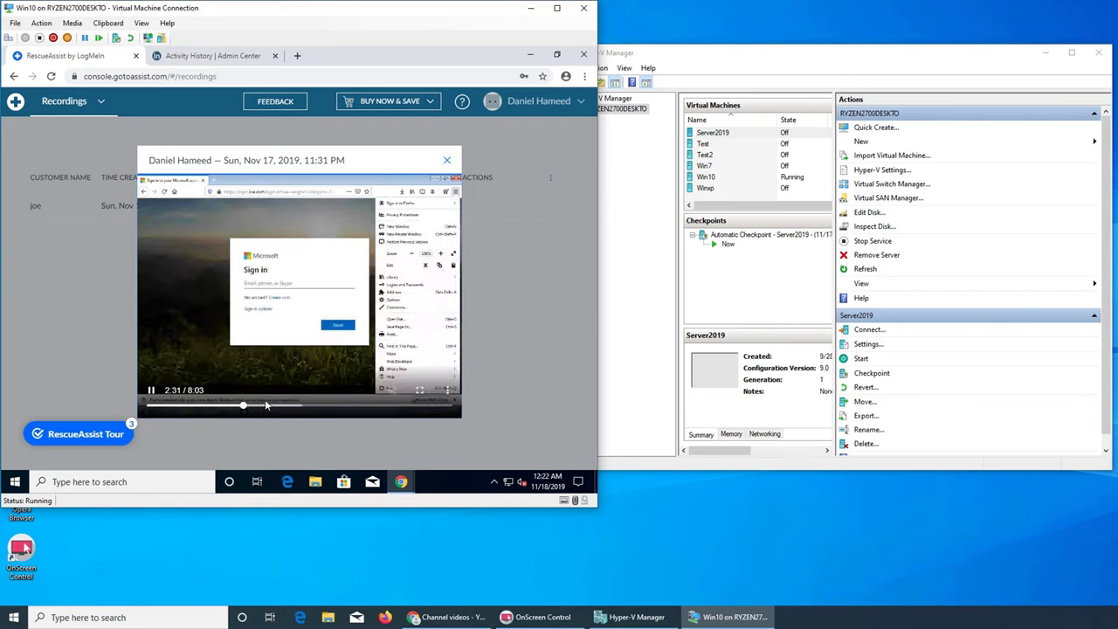
pyautogui.click(266, 406)
pyautogui.click(286, 407)
pyautogui.click(308, 407)
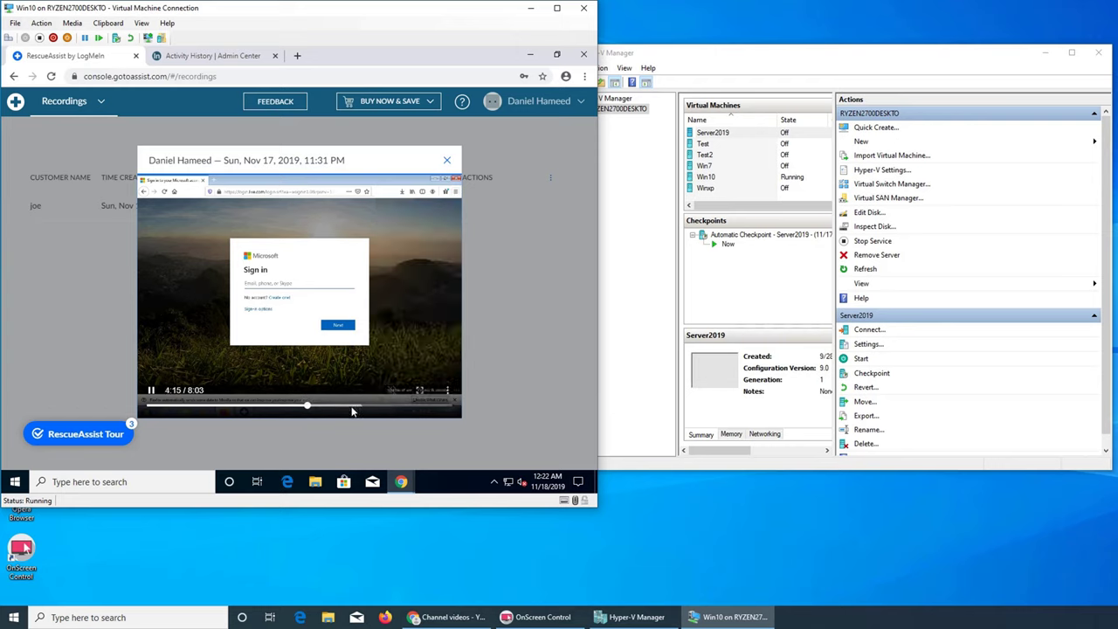
pyautogui.click(387, 407)
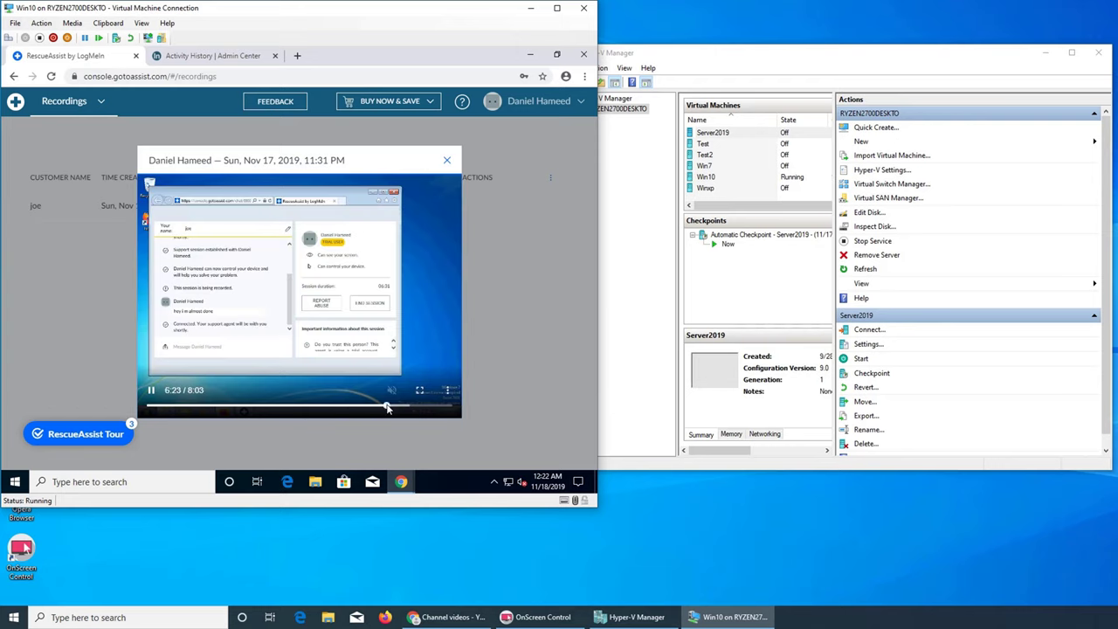
pyautogui.click(441, 407)
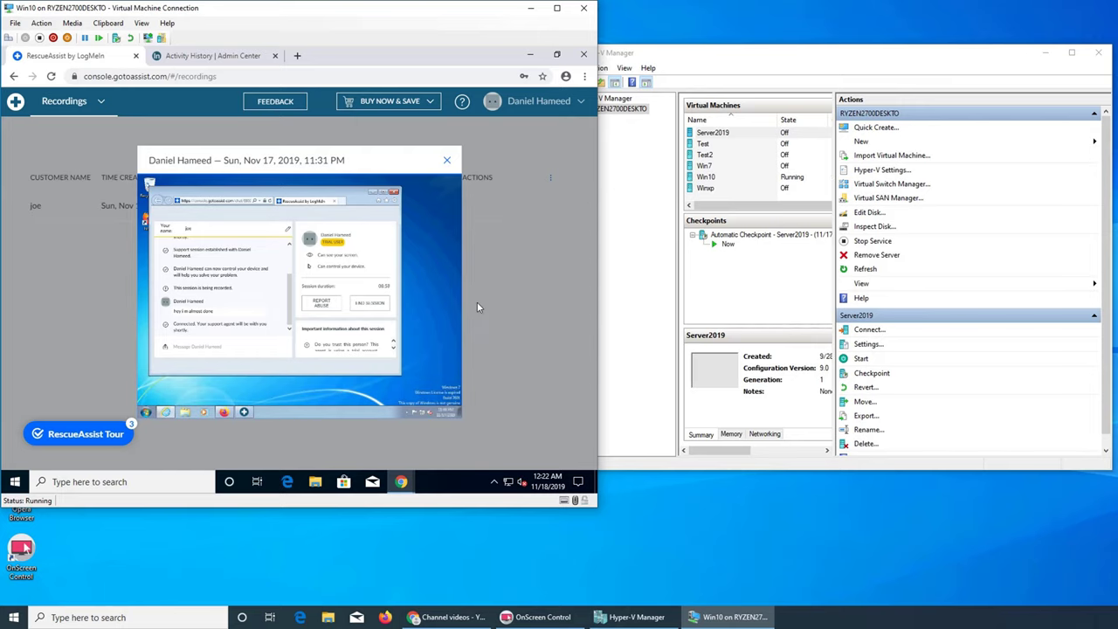
pyautogui.click(446, 160)
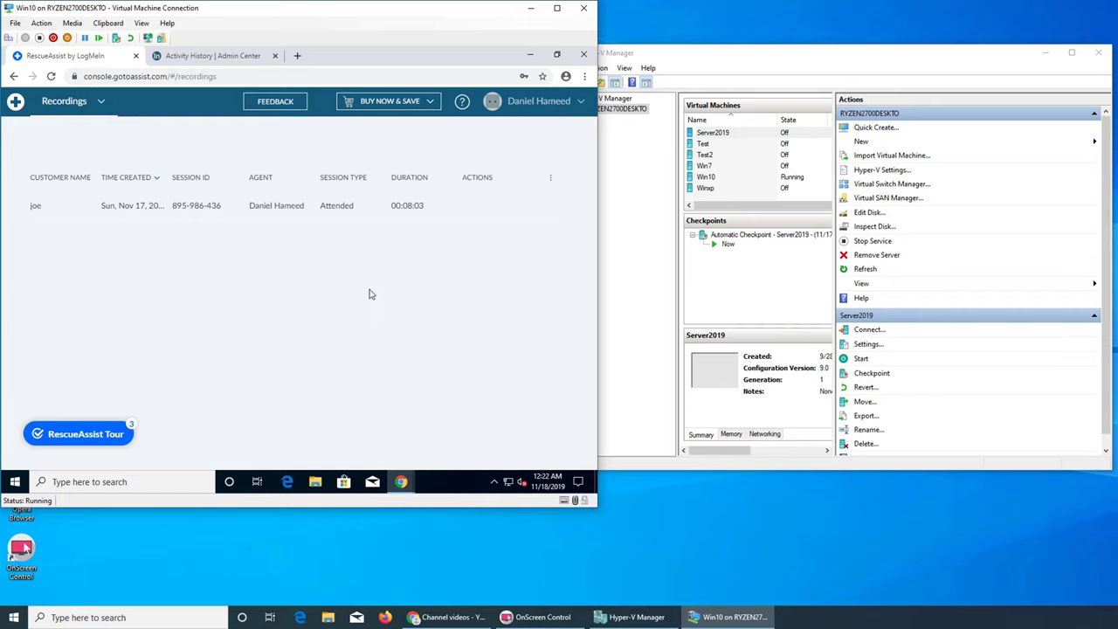
# - Drop down the Recordings header to list the console sections
pyautogui.click(99, 108)
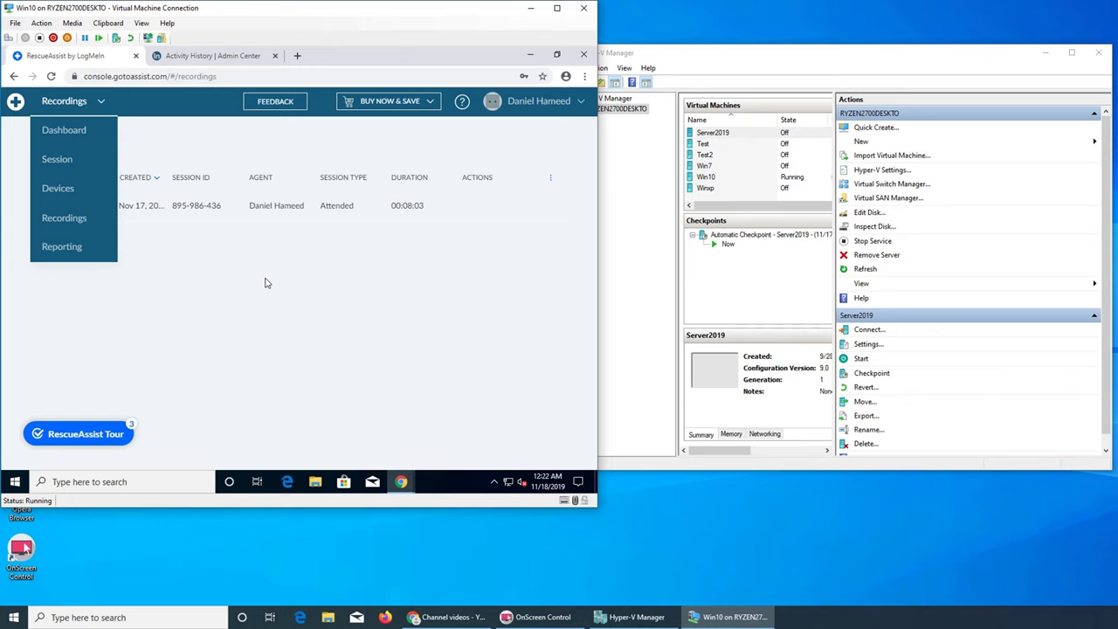
pyautogui.click(61, 246)
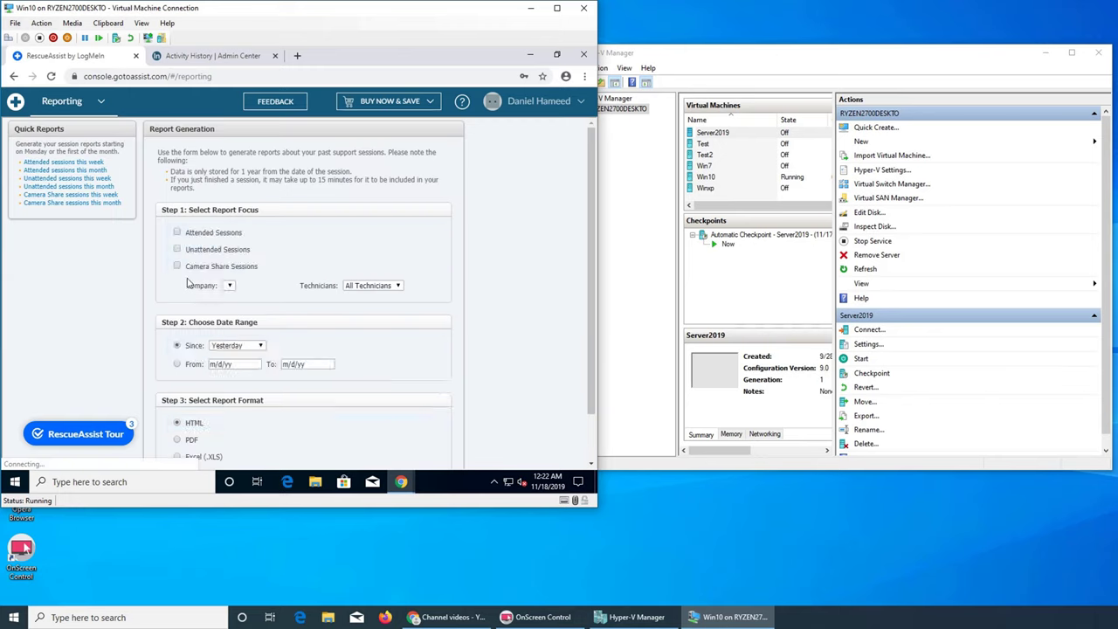
pyautogui.scroll(-1, 502, 261)
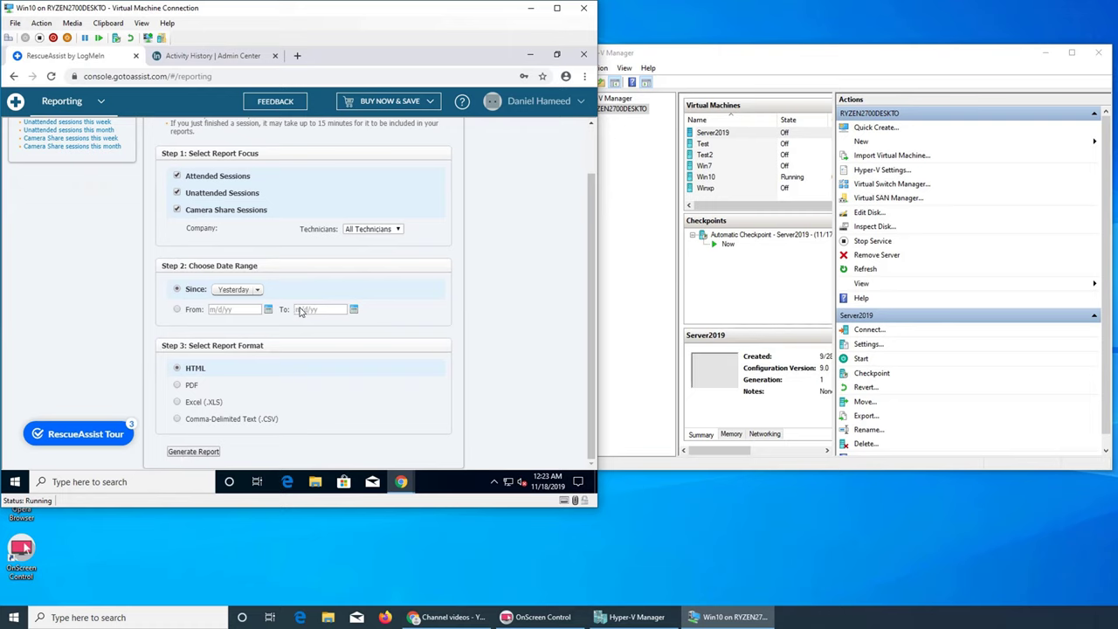
pyautogui.click(251, 290)
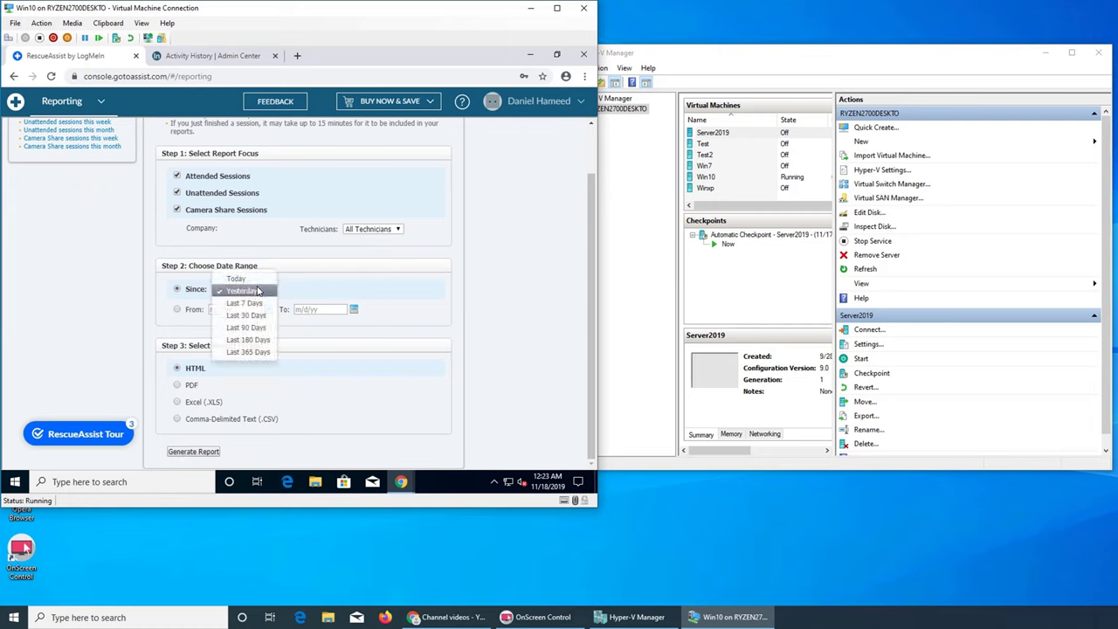
pyautogui.click(299, 339)
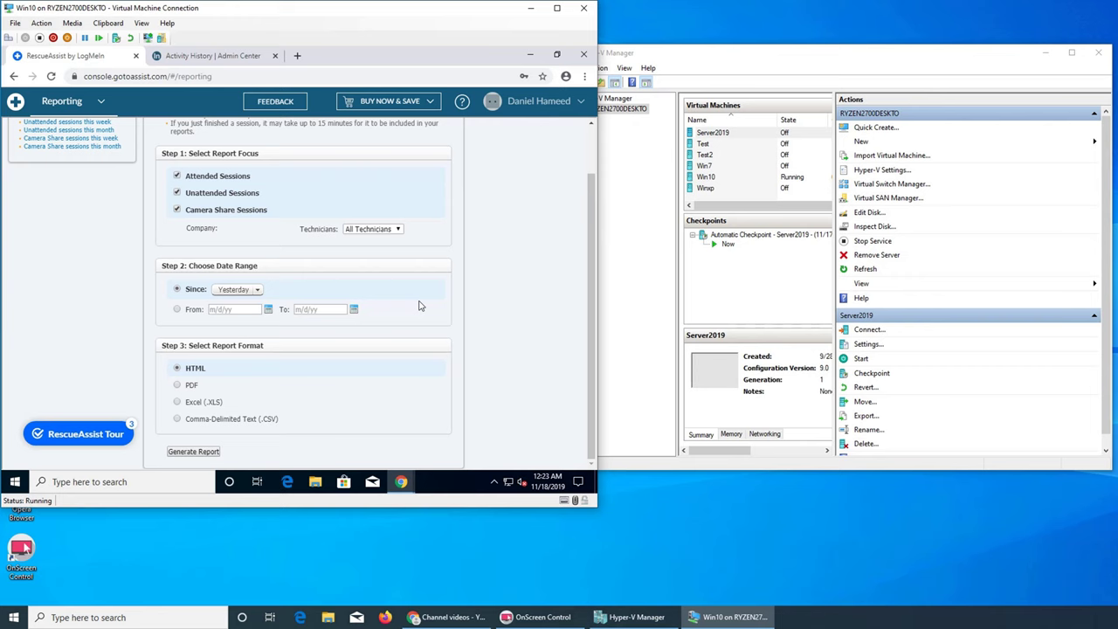
pyautogui.scroll(2, 421, 305)
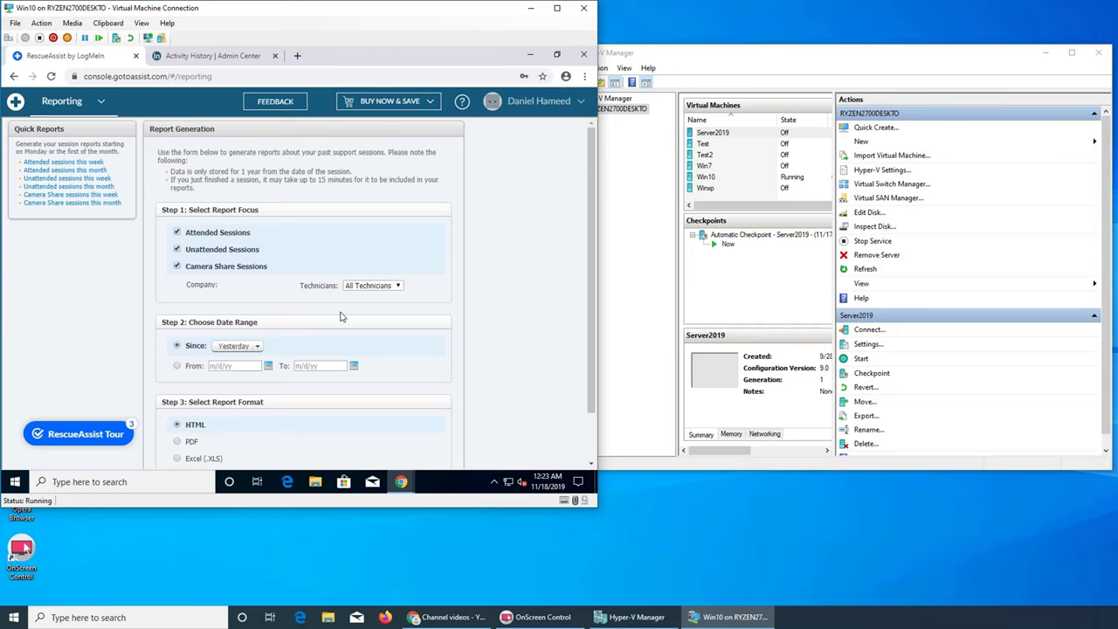
pyautogui.scroll(-2, 342, 317)
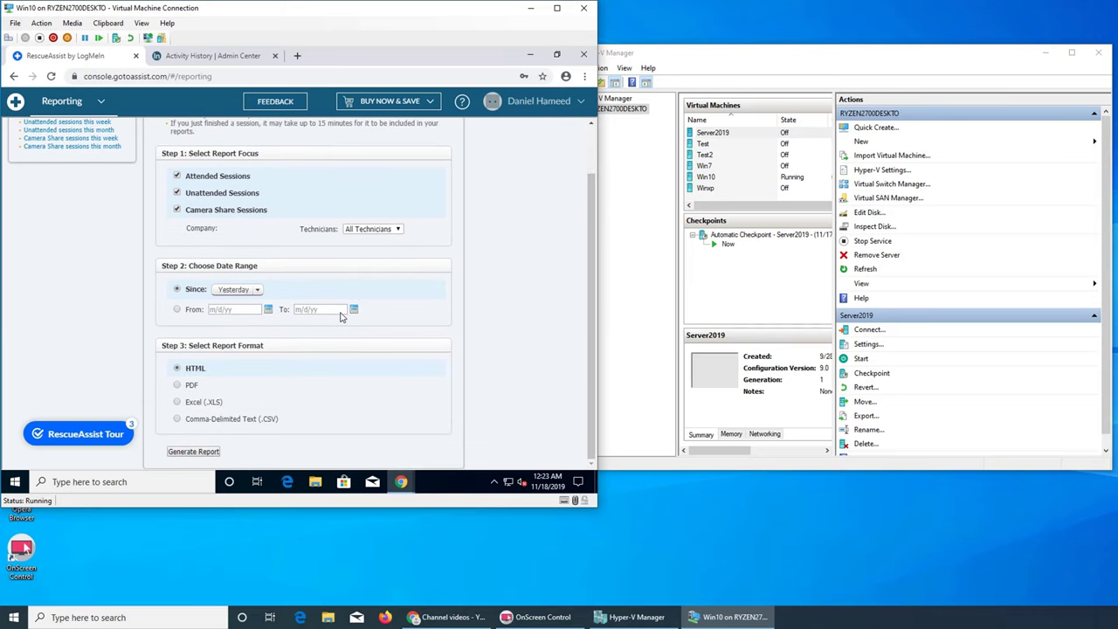
# - Glance at Activity History, return to the report form, then minimize both Chrome windows
pyautogui.click(238, 59)
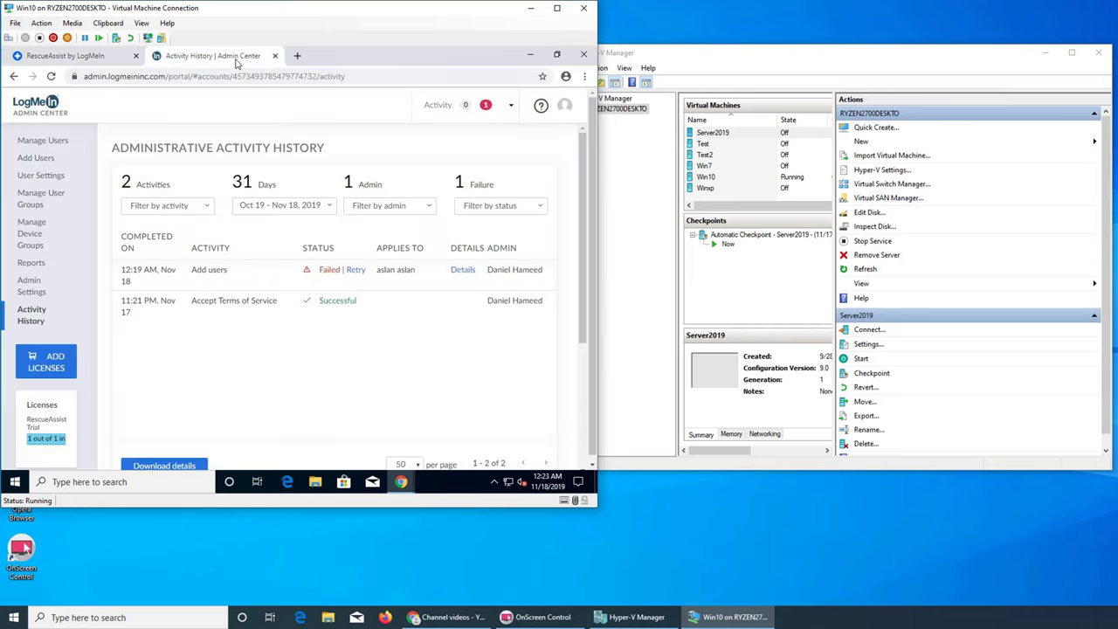
pyautogui.click(102, 60)
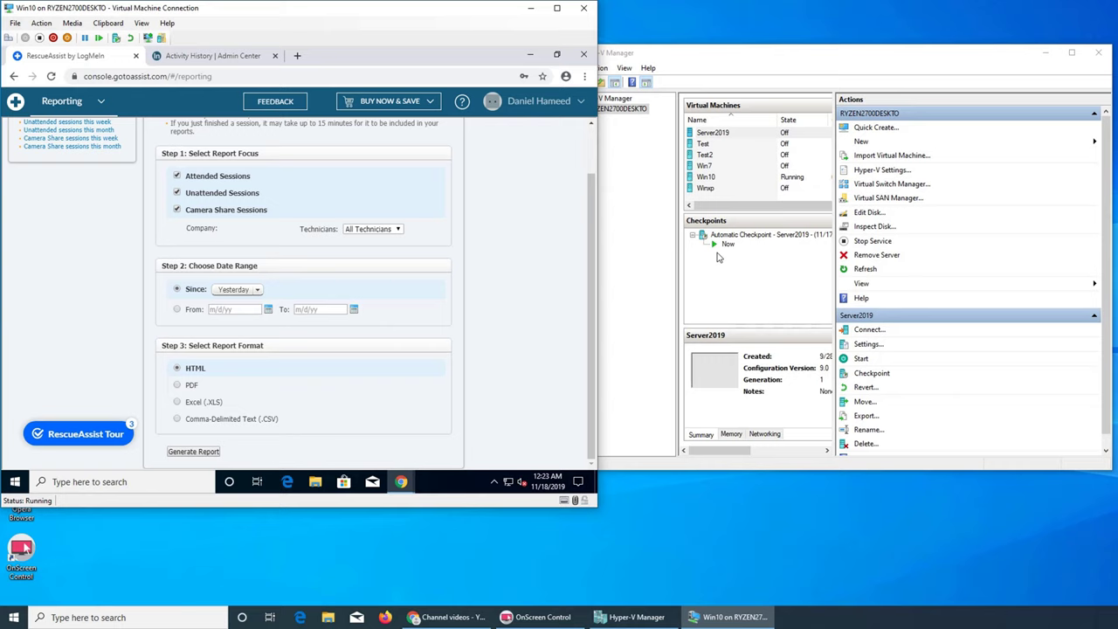
pyautogui.scroll(3, 419, 310)
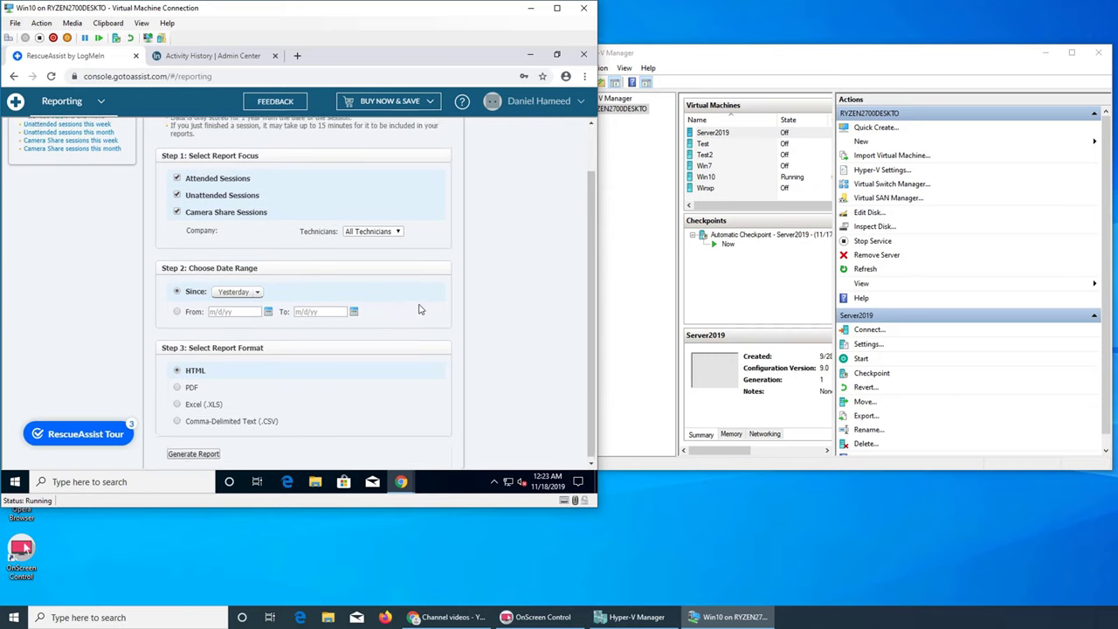
pyautogui.click(530, 56)
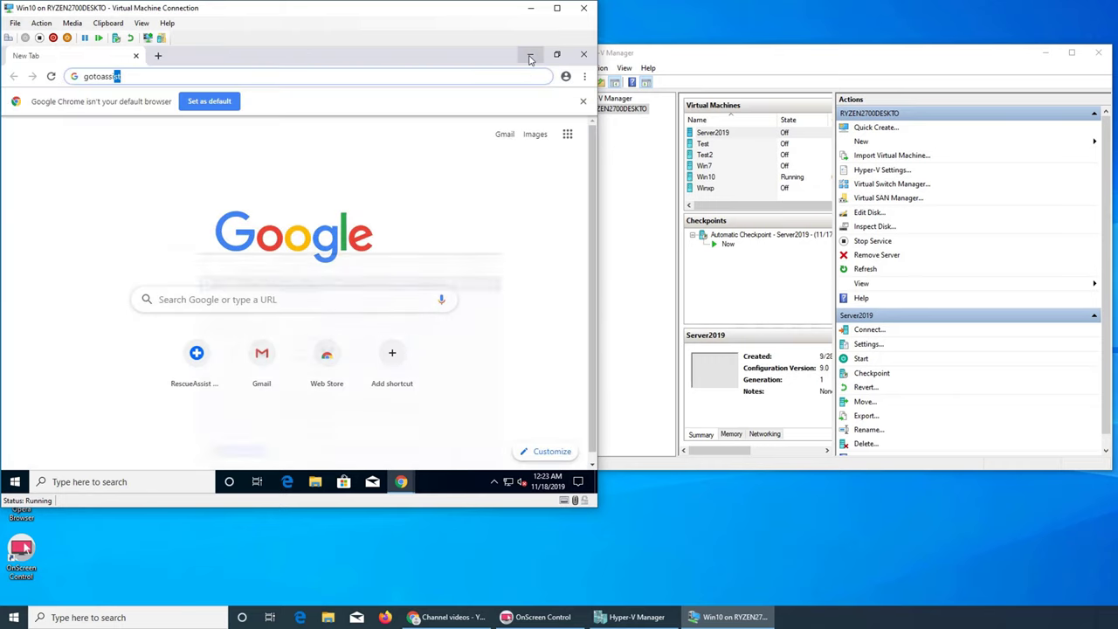
pyautogui.click(530, 57)
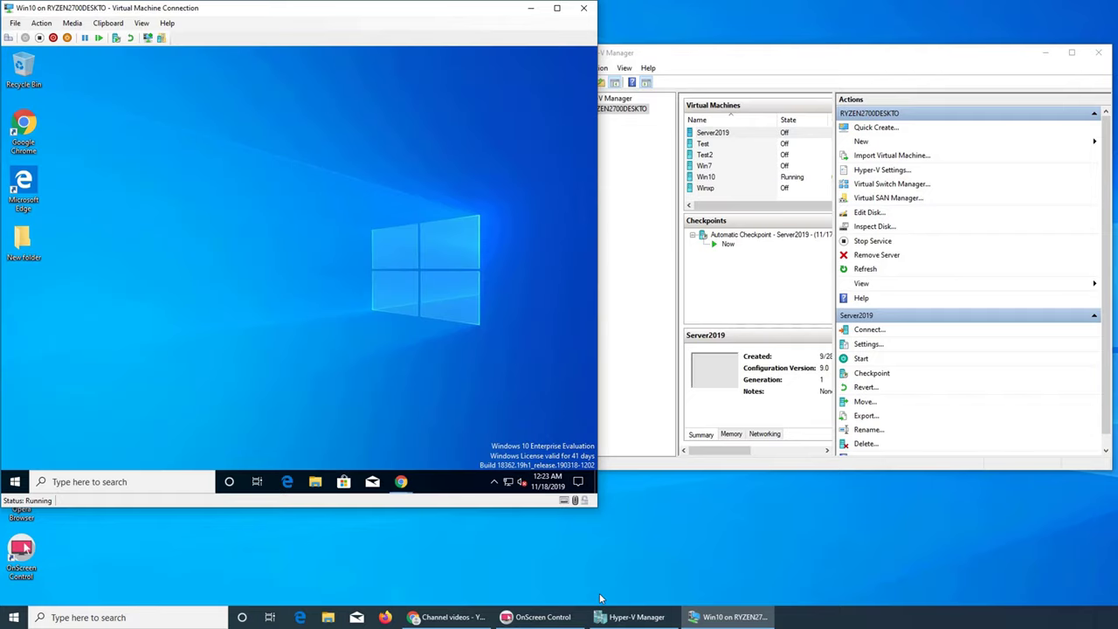